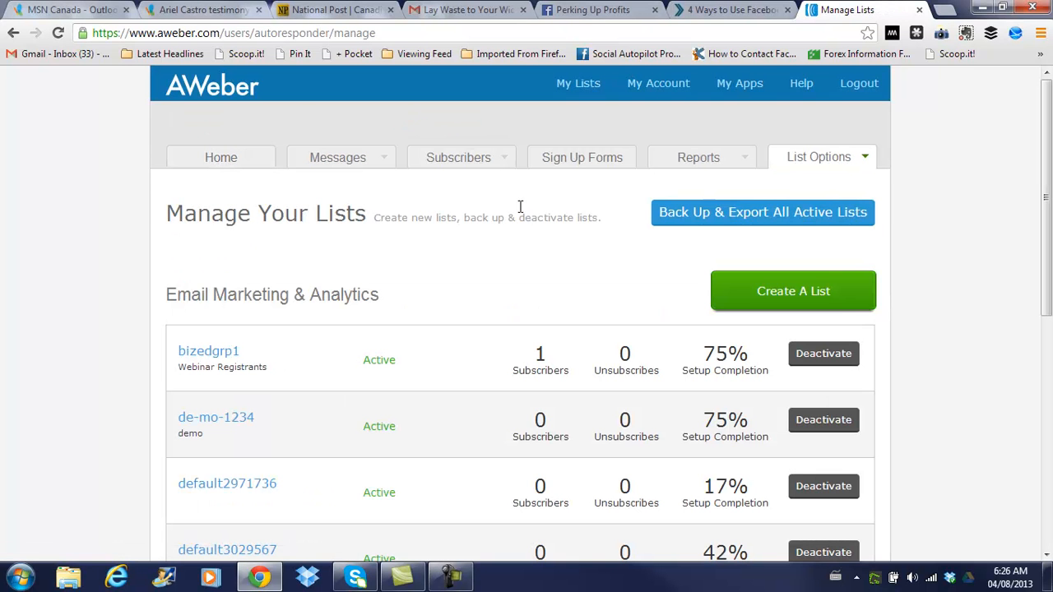
Create a new list named default3030100 and go to its List Description field
{"action": "left_click", "coordinate": [824, 301]}
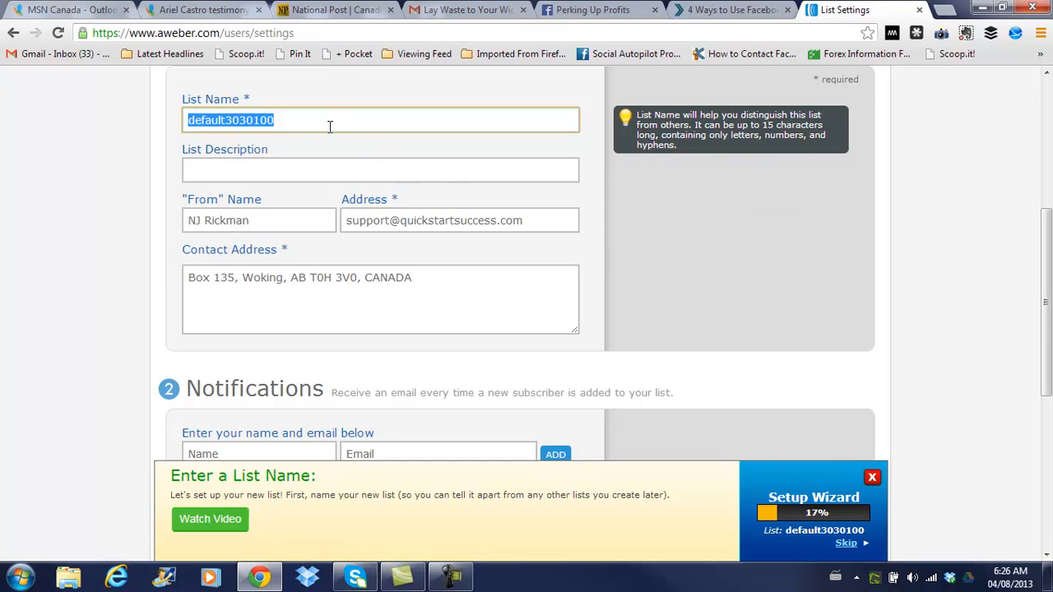
{"action": "scroll", "coordinate": [329, 127], "scroll_direction": "down", "scroll_amount": 1}
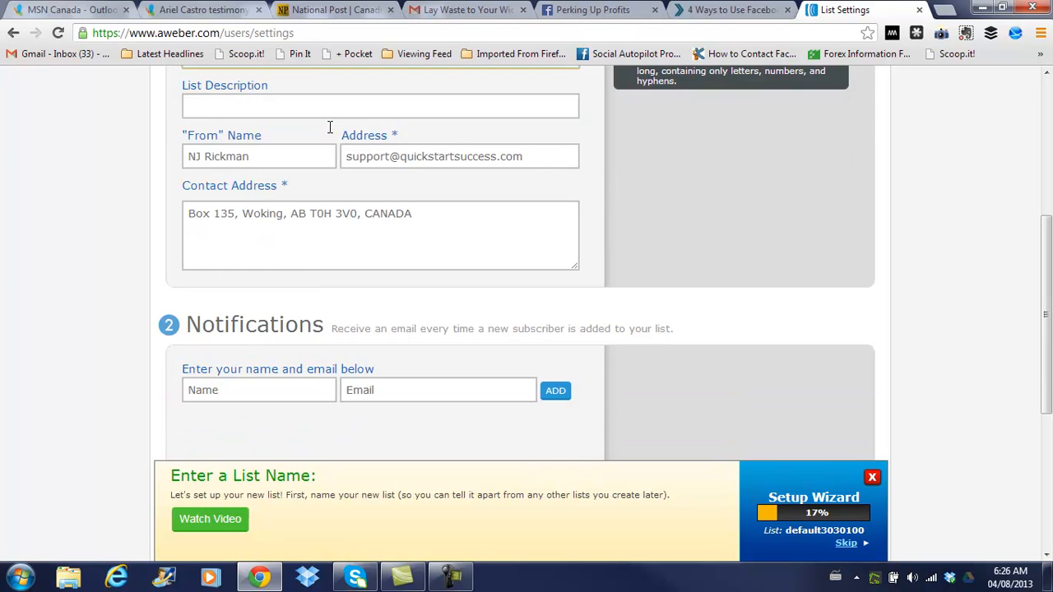
{"action": "scroll", "coordinate": [469, 199], "scroll_direction": "up", "scroll_amount": 3}
{"action": "scroll", "coordinate": [477, 202], "scroll_direction": "down", "scroll_amount": 1}
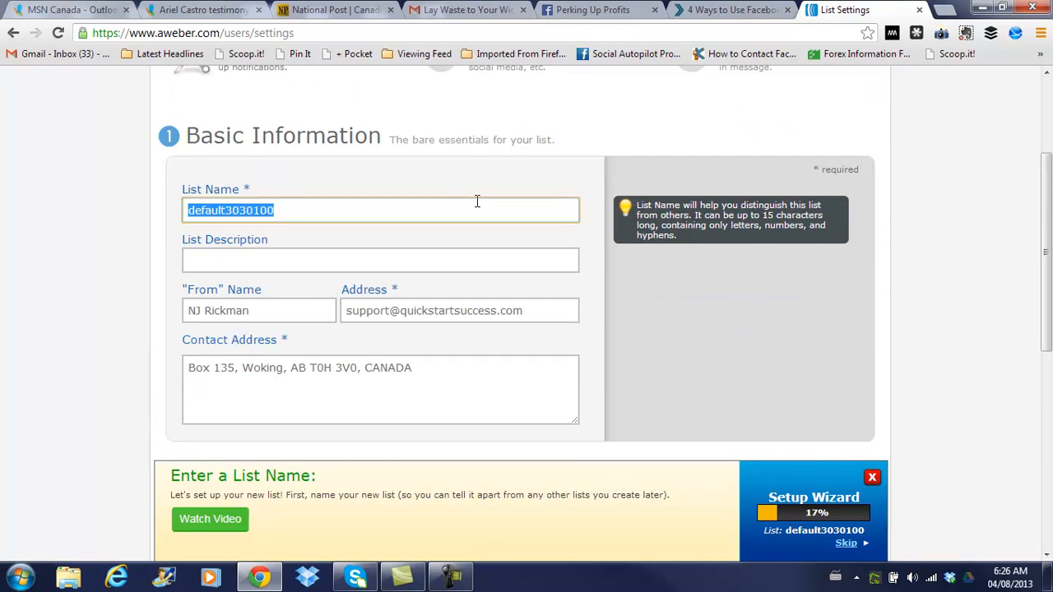
{"action": "left_click", "coordinate": [367, 260]}
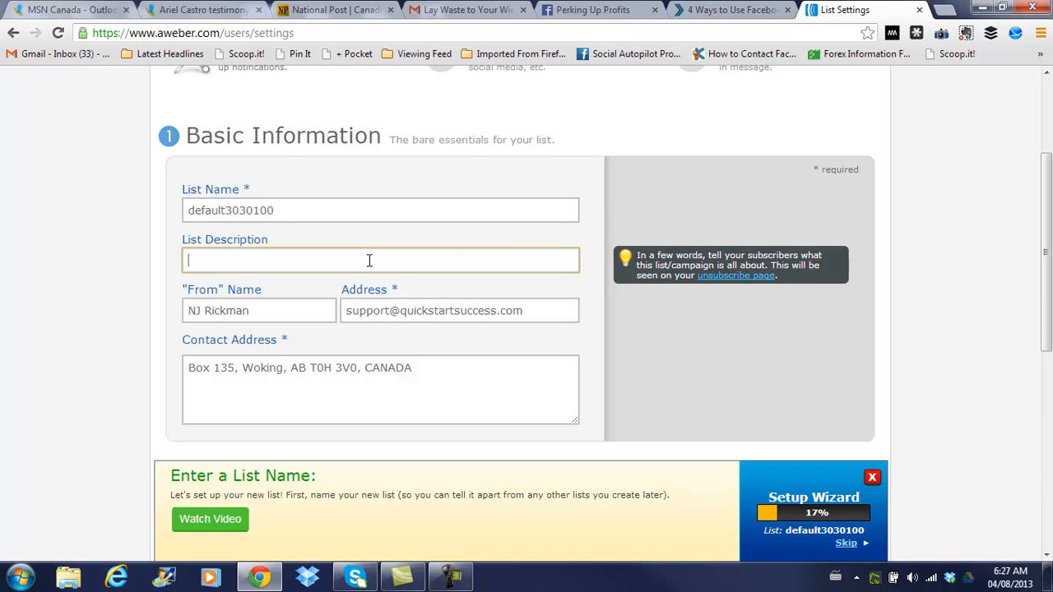
Enter 'demo' as the list description and replace the From Name with the new owner's full name
{"action": "type", "text": "demo"}
{"action": "mouse_move", "coordinate": [406, 286]}
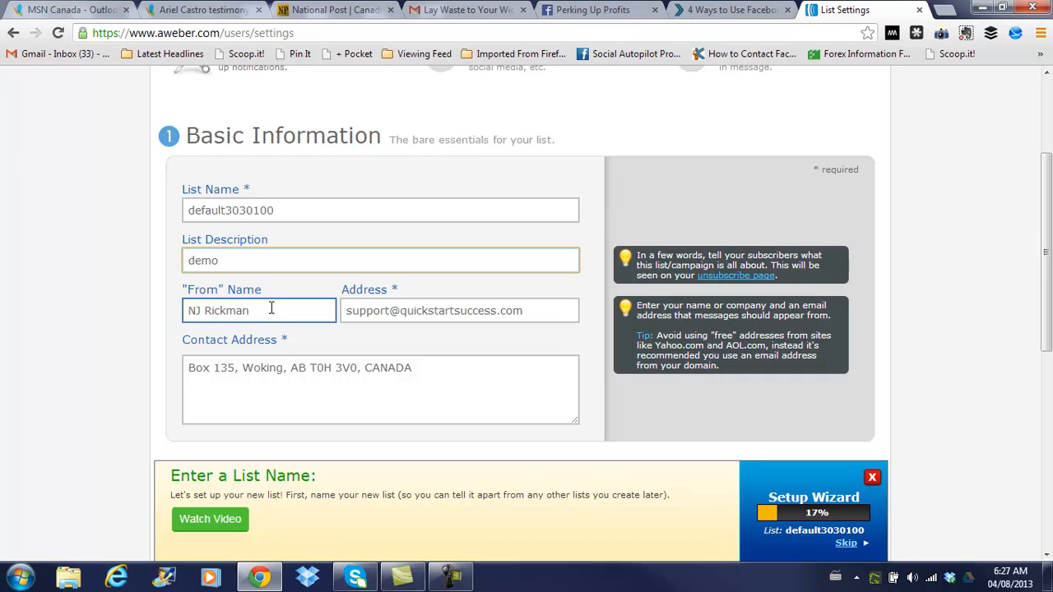
{"action": "left_click_drag", "start_coordinate": [271, 310], "coordinate": [2, 313]}
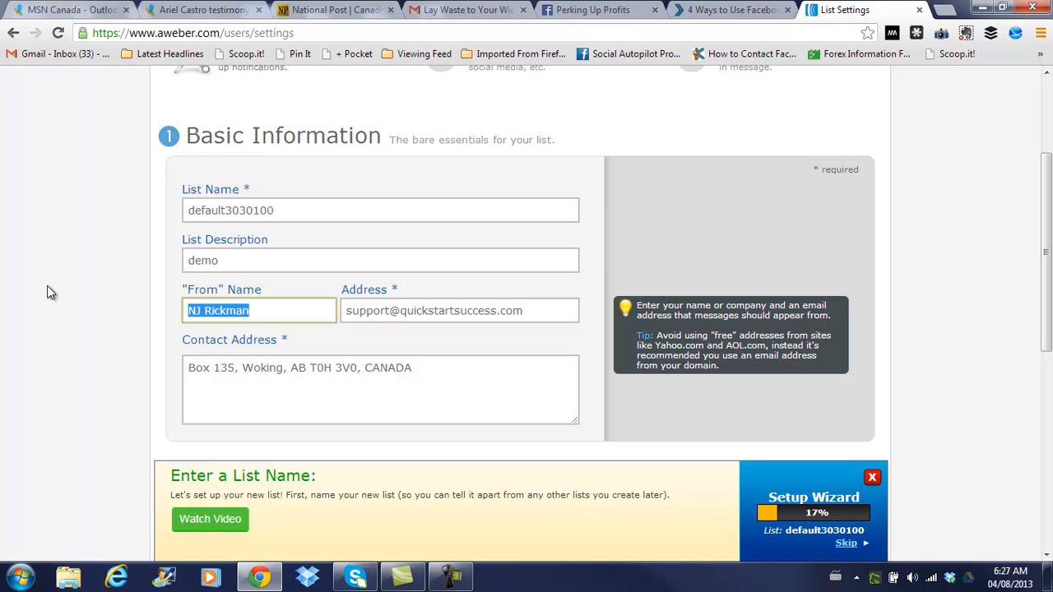
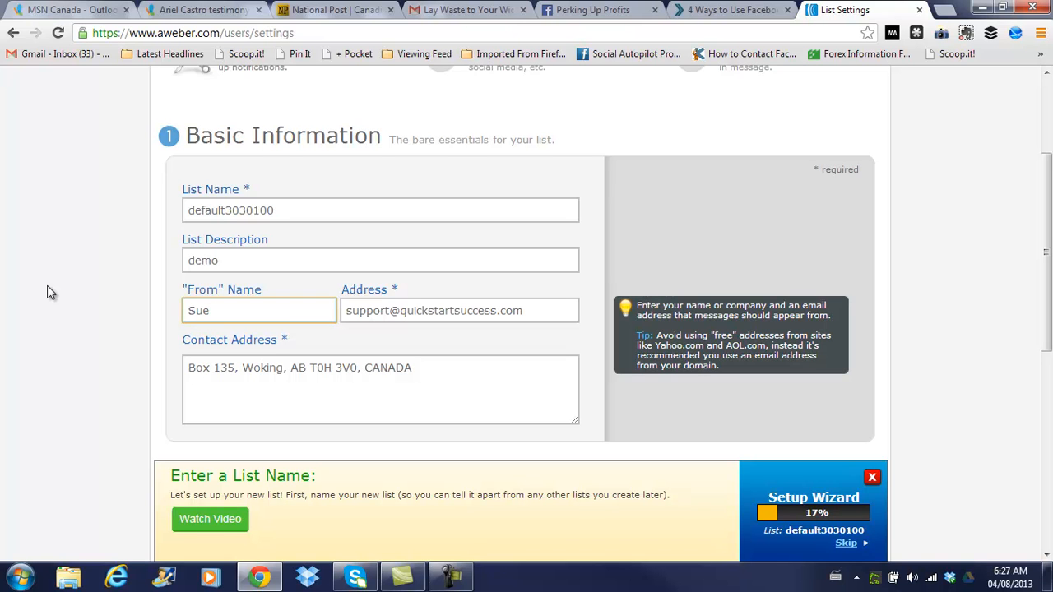
{"action": "left_click", "coordinate": [540, 310]}
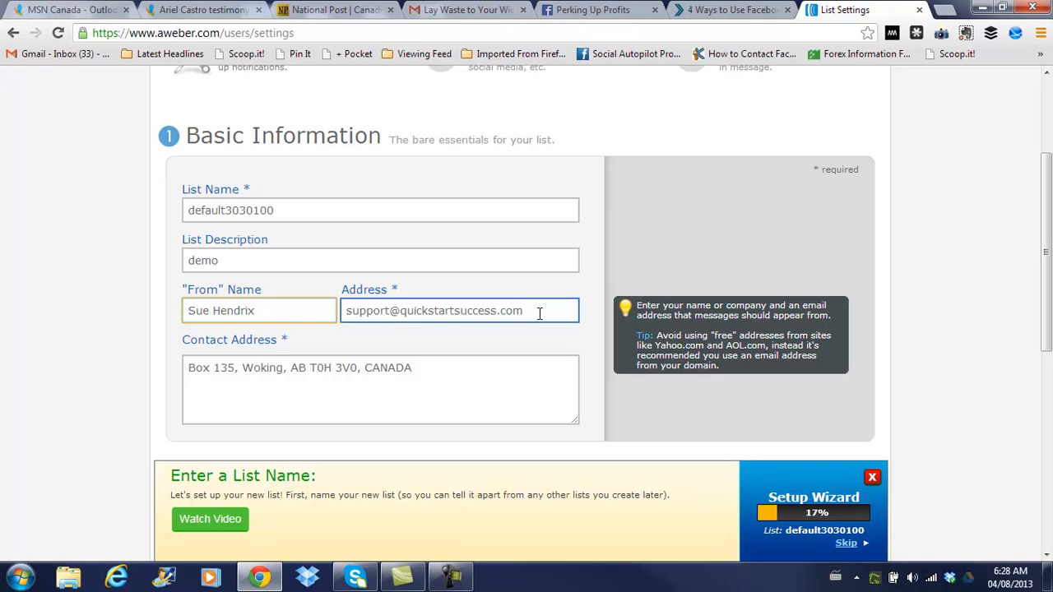
Save the basic information for list default3030100, raising setup progress to 25%
{"action": "scroll", "coordinate": [539, 313], "scroll_direction": "down", "scroll_amount": 1}
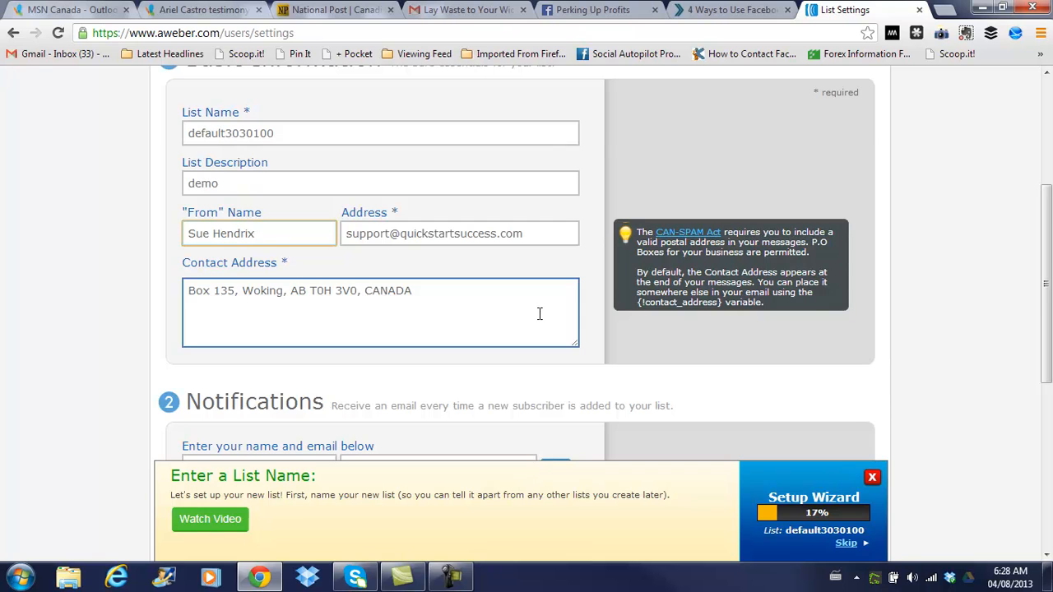
{"action": "scroll", "coordinate": [540, 313], "scroll_direction": "down", "scroll_amount": 2}
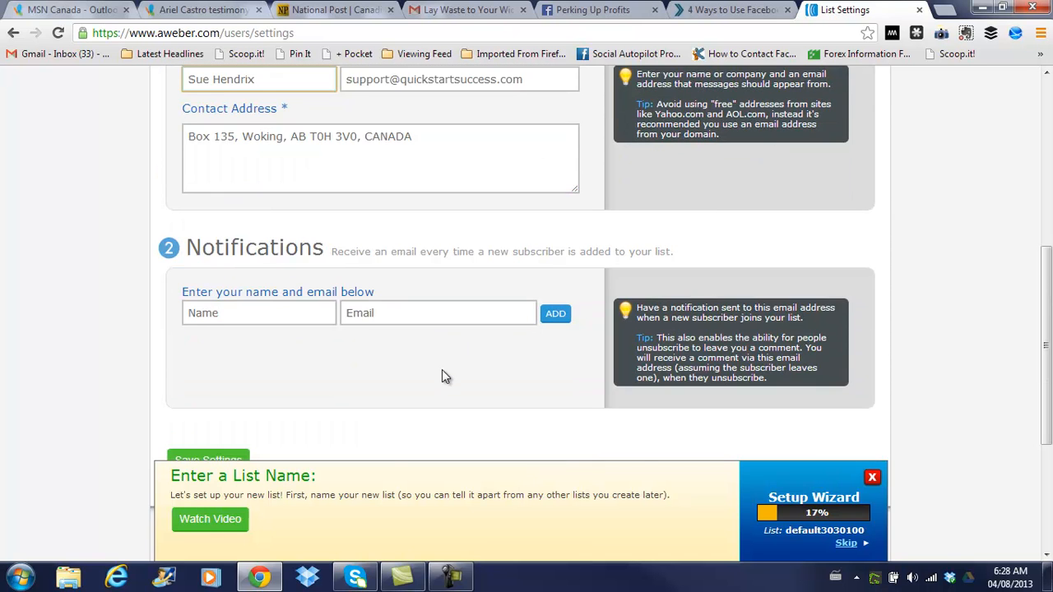
{"action": "scroll", "coordinate": [441, 372], "scroll_direction": "down", "scroll_amount": 1}
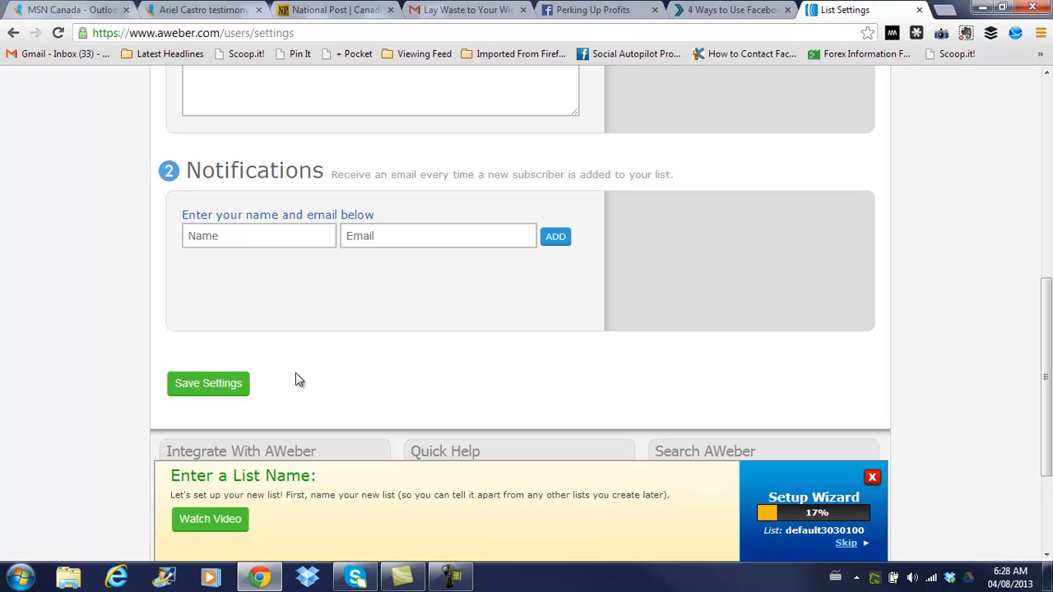
{"action": "left_click", "coordinate": [200, 386]}
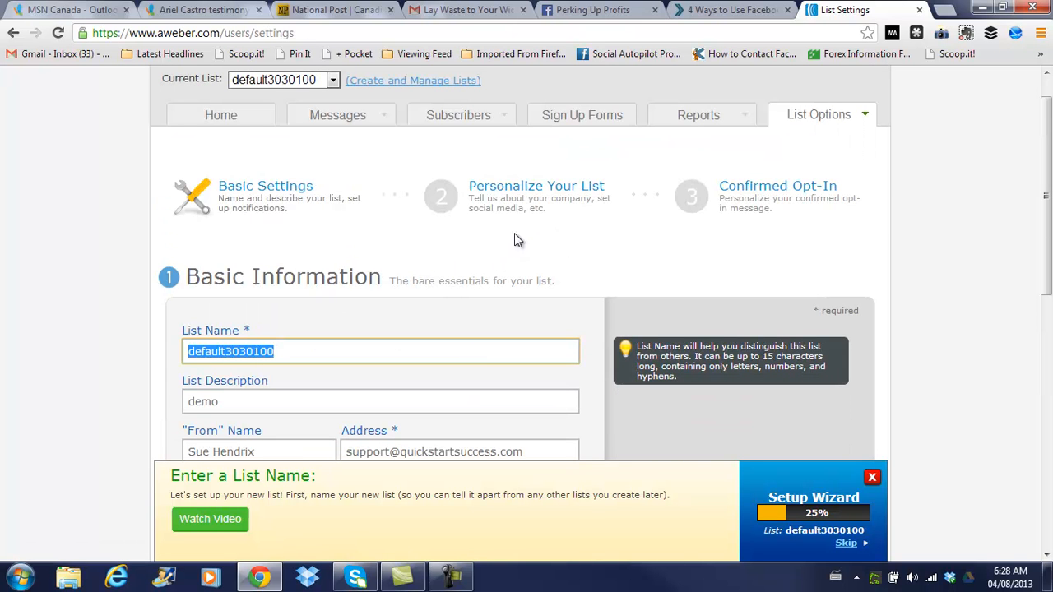
{"action": "left_click", "coordinate": [527, 195]}
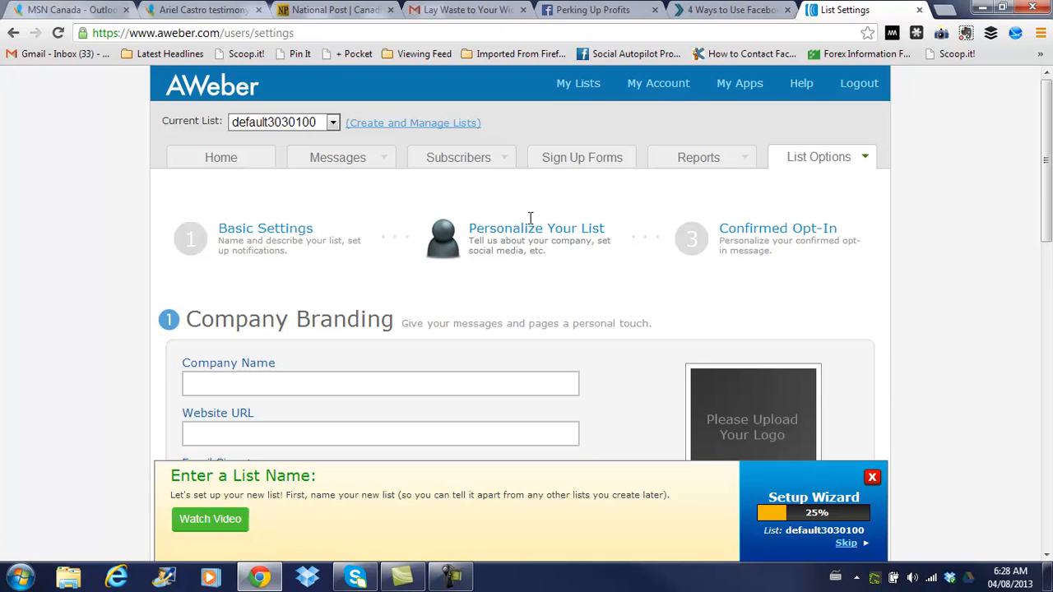
{"action": "scroll", "coordinate": [562, 264], "scroll_direction": "down", "scroll_amount": 2}
{"action": "left_click", "coordinate": [426, 229]}
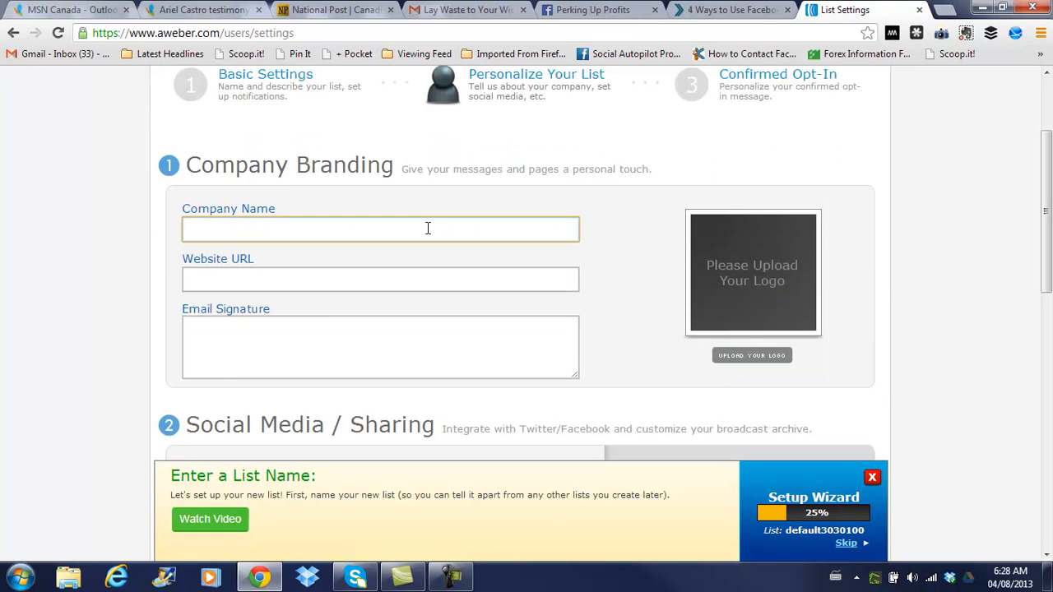
{"action": "type", "text": "Fasr"}
{"action": "key", "text": "BackSpace"}
{"action": "type", "text": "t Weight Loss"}
{"action": "left_click", "coordinate": [403, 278]}
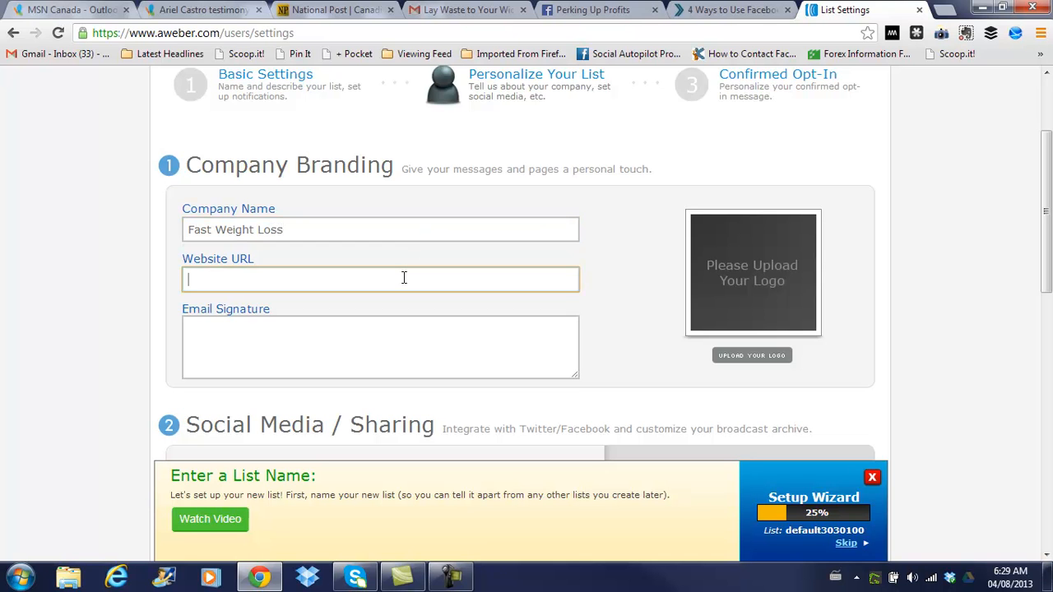
{"action": "type", "text": "http://fastweight"}
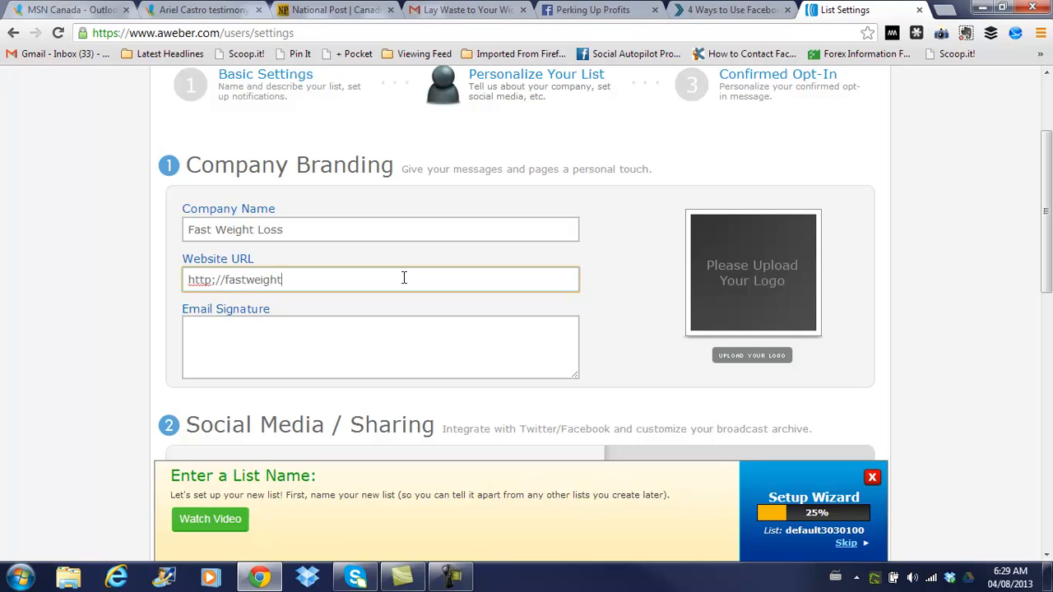
{"action": "type", "text": "loss.com"}
{"action": "left_click", "coordinate": [393, 319]}
Save the company branding settings at the bottom of the personalization page
{"action": "scroll", "coordinate": [863, 283], "scroll_direction": "down", "scroll_amount": 3}
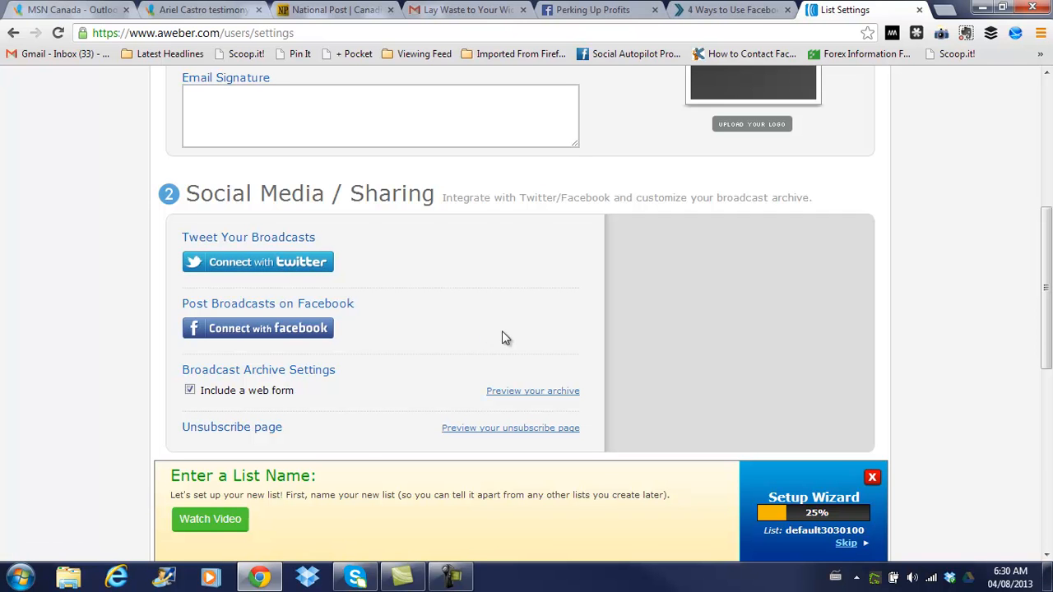
{"action": "scroll", "coordinate": [541, 300], "scroll_direction": "down", "scroll_amount": 4}
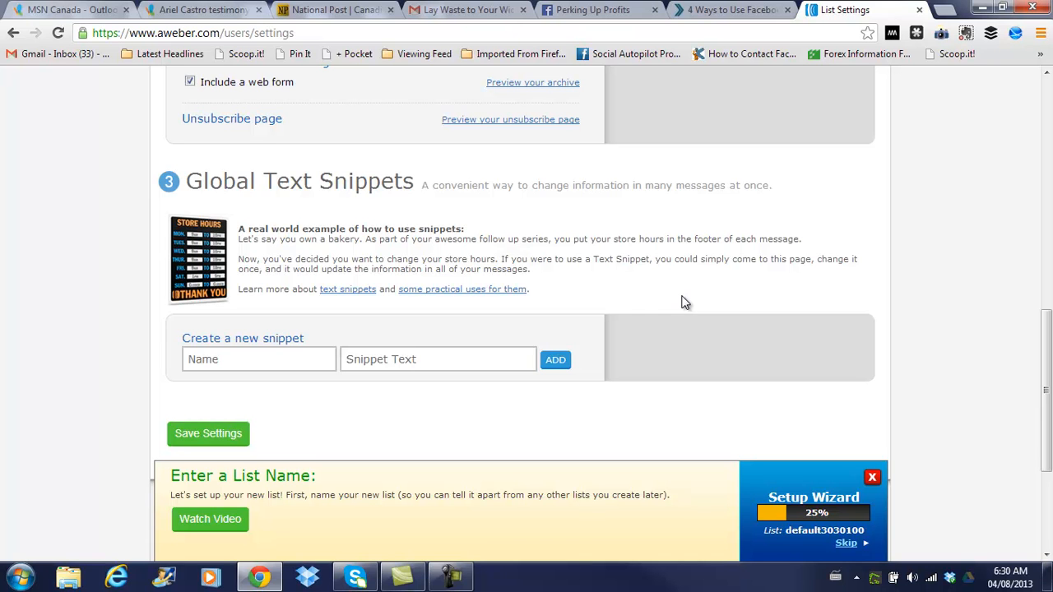
{"action": "scroll", "coordinate": [681, 303], "scroll_direction": "down", "scroll_amount": 1}
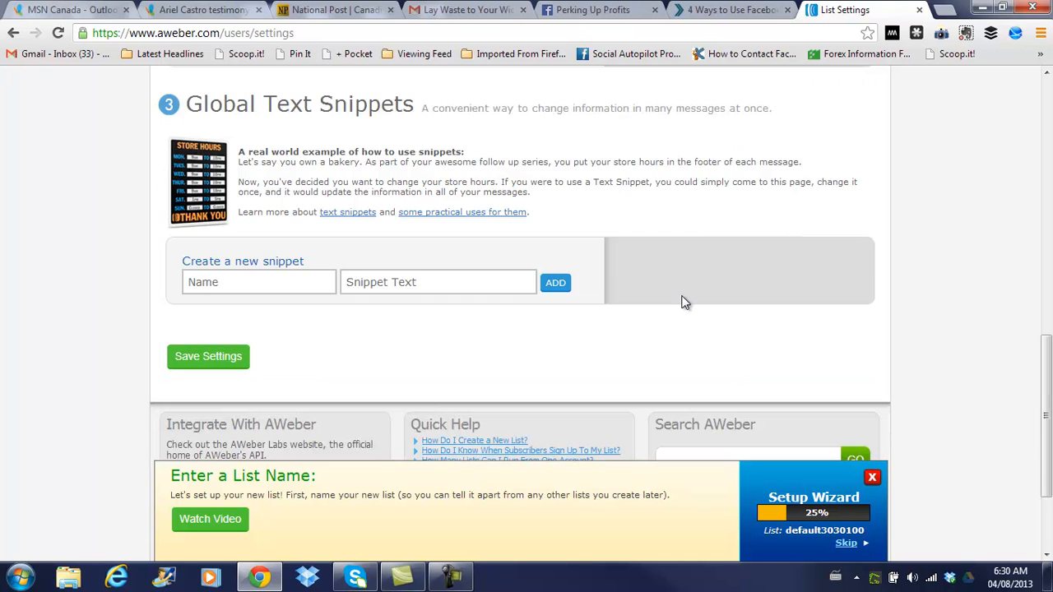
{"action": "left_click", "coordinate": [228, 356]}
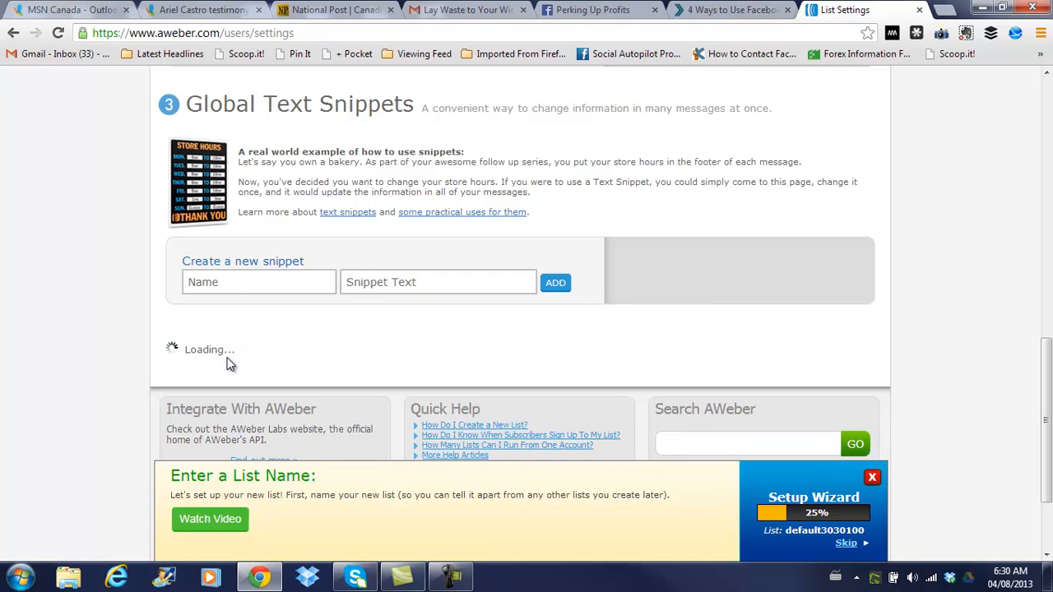
Fix the malformed website address by restoring the colon after http
{"action": "scroll", "coordinate": [535, 359], "scroll_direction": "up", "scroll_amount": 5}
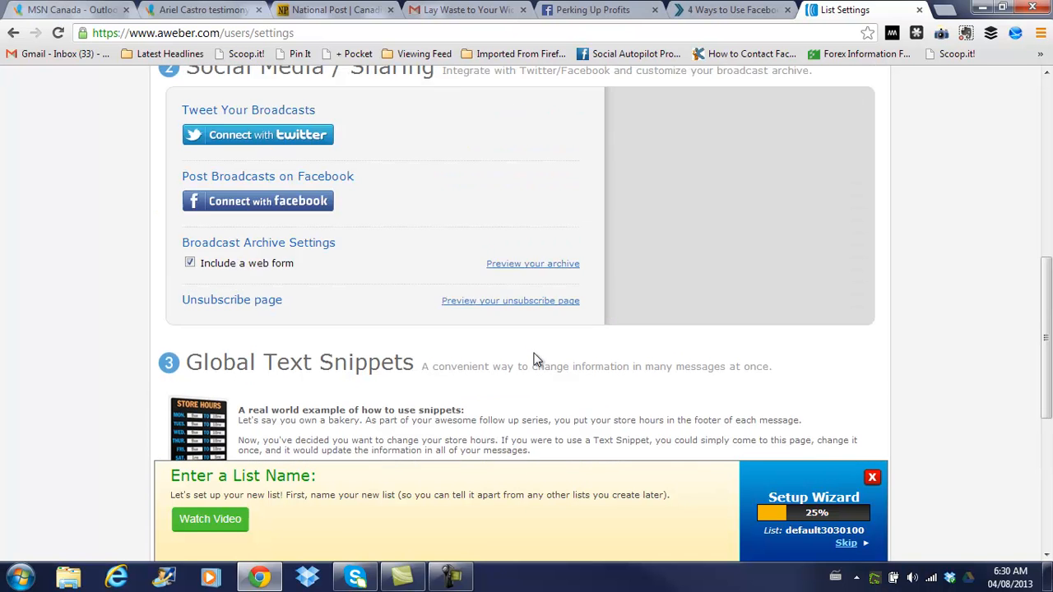
{"action": "scroll", "coordinate": [535, 360], "scroll_direction": "up", "scroll_amount": 2}
{"action": "left_click", "coordinate": [263, 281]}
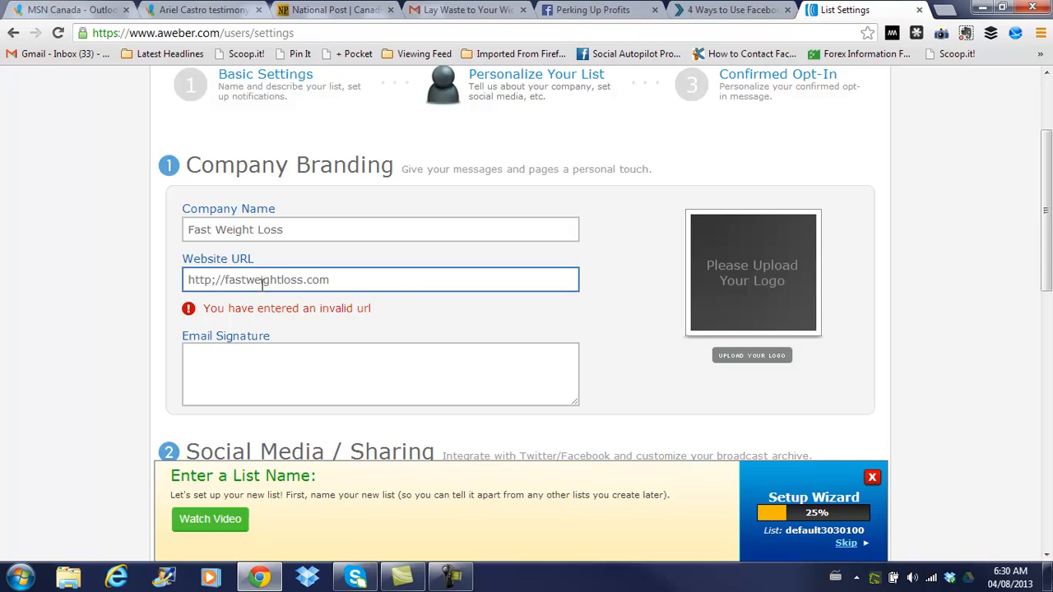
{"action": "left_click", "coordinate": [218, 279]}
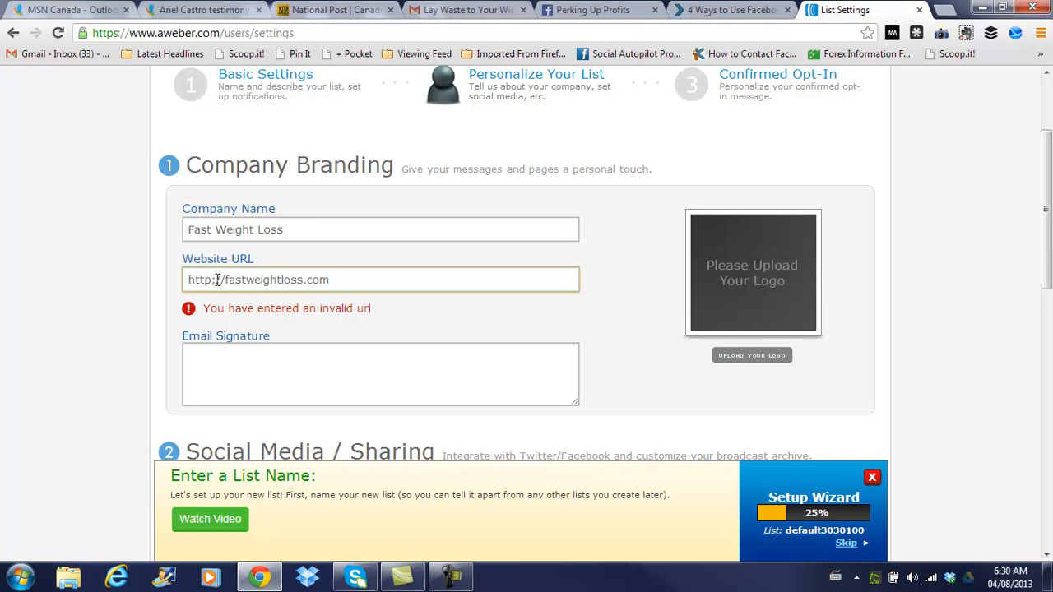
{"action": "key", "text": "BackSpace"}
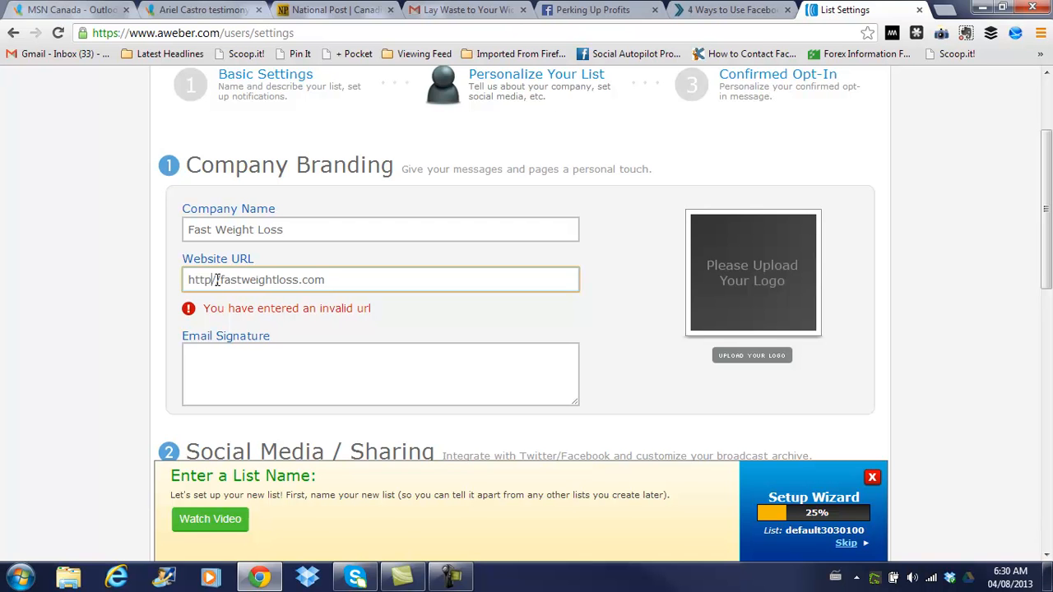
{"action": "type", "text": ":"}
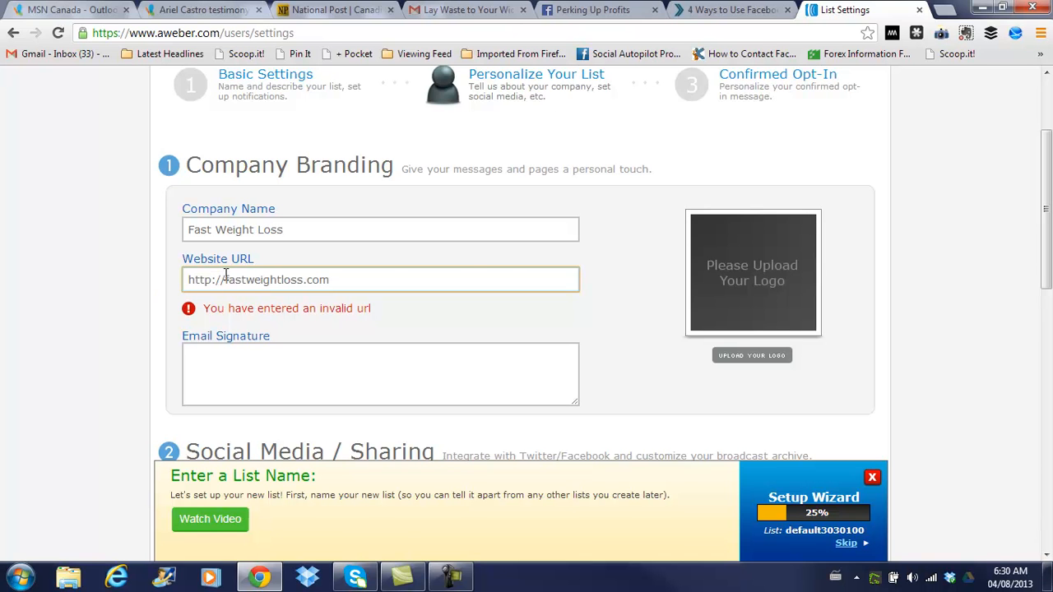
Save the corrected settings, raising setup progress to 42%
{"action": "scroll", "coordinate": [193, 275], "scroll_direction": "down", "scroll_amount": 10}
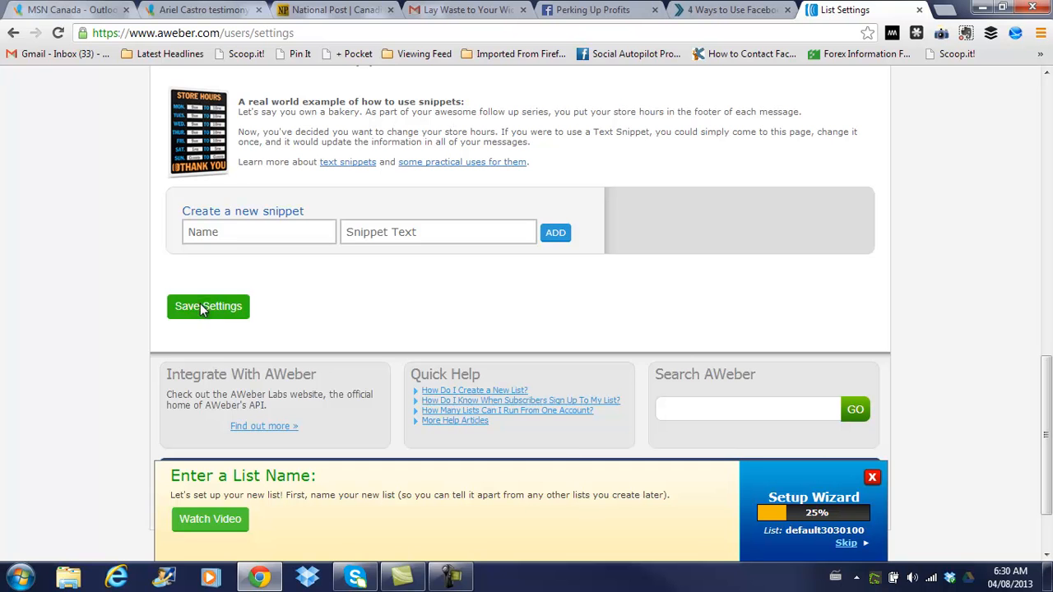
{"action": "left_click", "coordinate": [205, 305]}
{"action": "scroll", "coordinate": [292, 304], "scroll_direction": "up", "scroll_amount": 3}
{"action": "scroll", "coordinate": [294, 302], "scroll_direction": "up", "scroll_amount": 5}
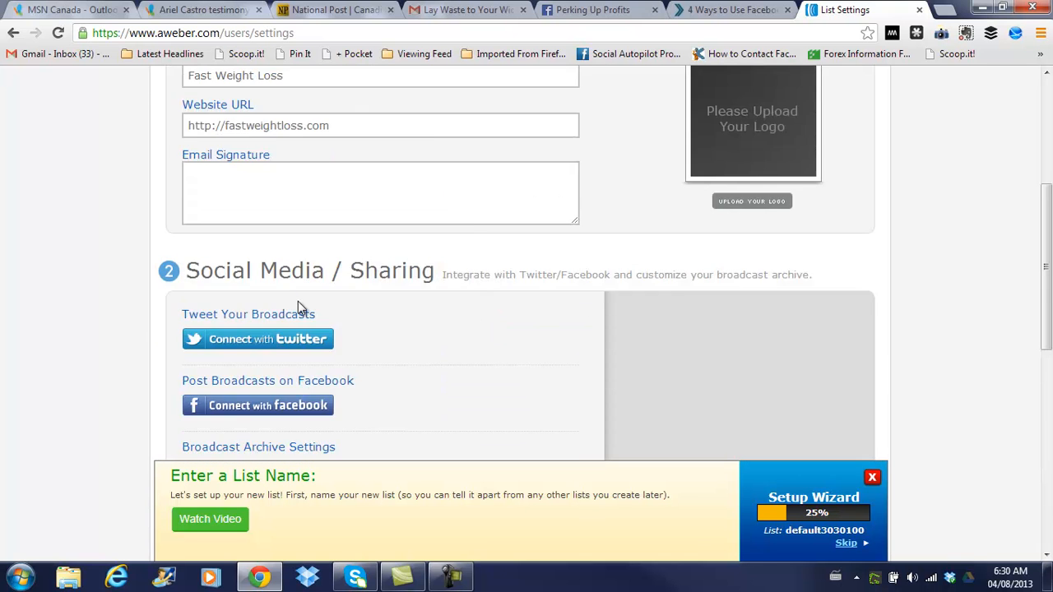
{"action": "scroll", "coordinate": [309, 306], "scroll_direction": "down", "scroll_amount": 2}
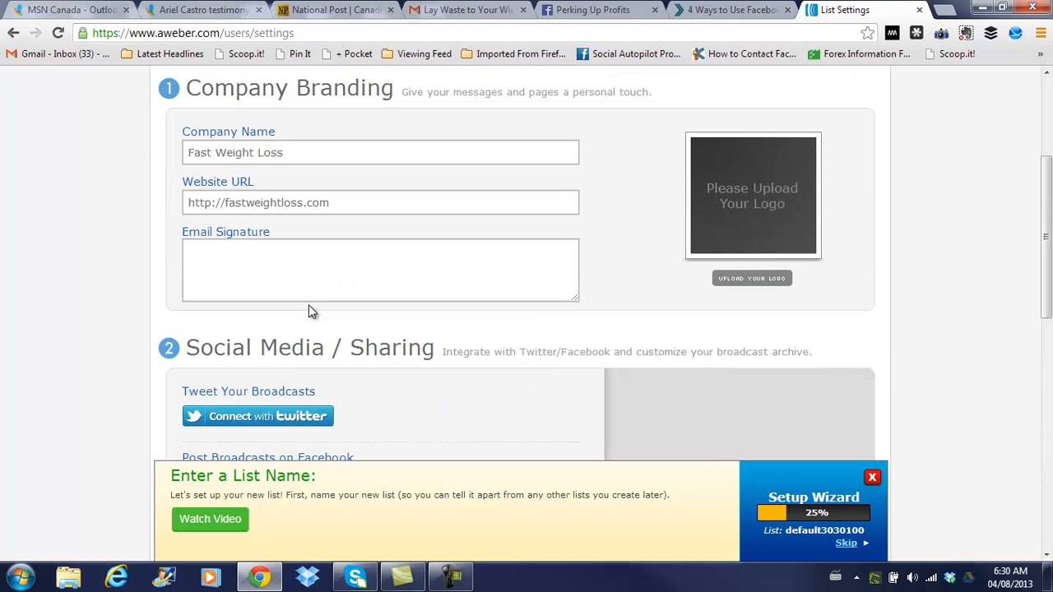
{"action": "scroll", "coordinate": [308, 305], "scroll_direction": "down", "scroll_amount": 6}
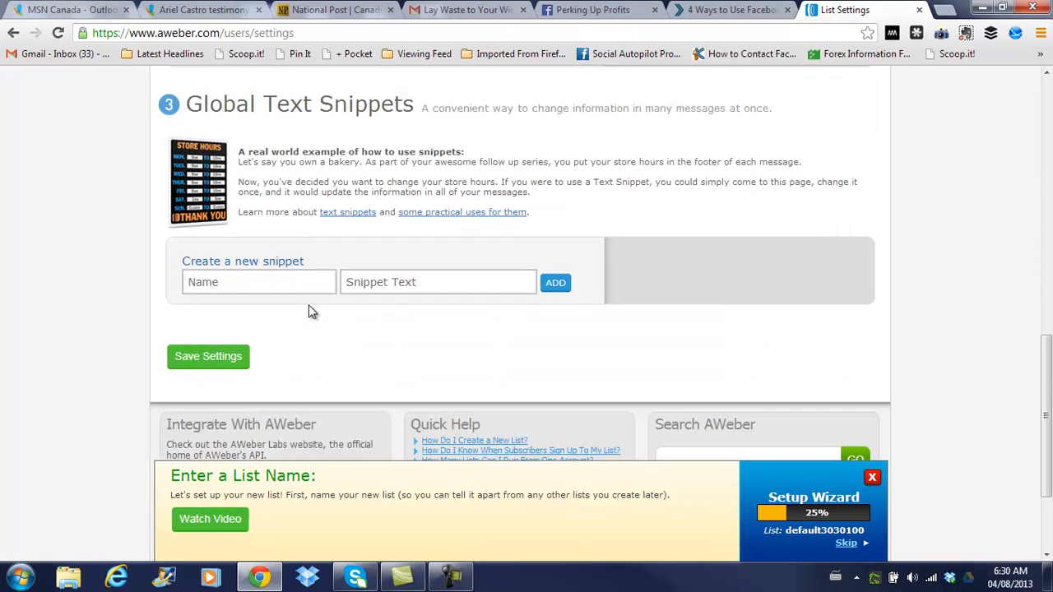
{"action": "left_click", "coordinate": [215, 360]}
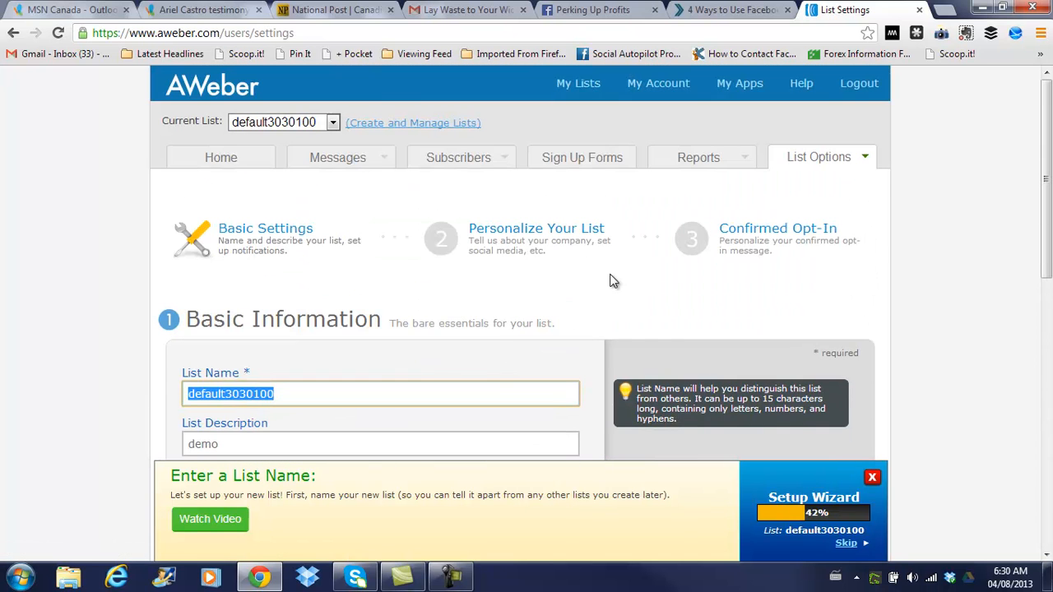
Open the Confirmed Opt-In step and scroll to the Require Opt-In and Success Page options
{"action": "left_click", "coordinate": [780, 241]}
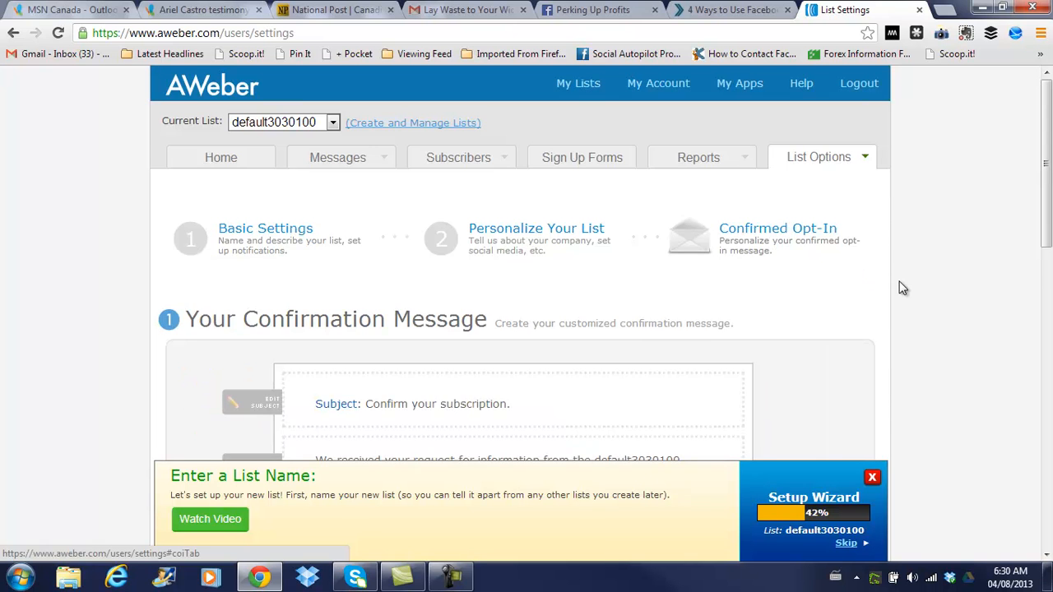
{"action": "scroll", "coordinate": [901, 287], "scroll_direction": "down", "scroll_amount": 2}
{"action": "scroll", "coordinate": [901, 288], "scroll_direction": "down", "scroll_amount": 1}
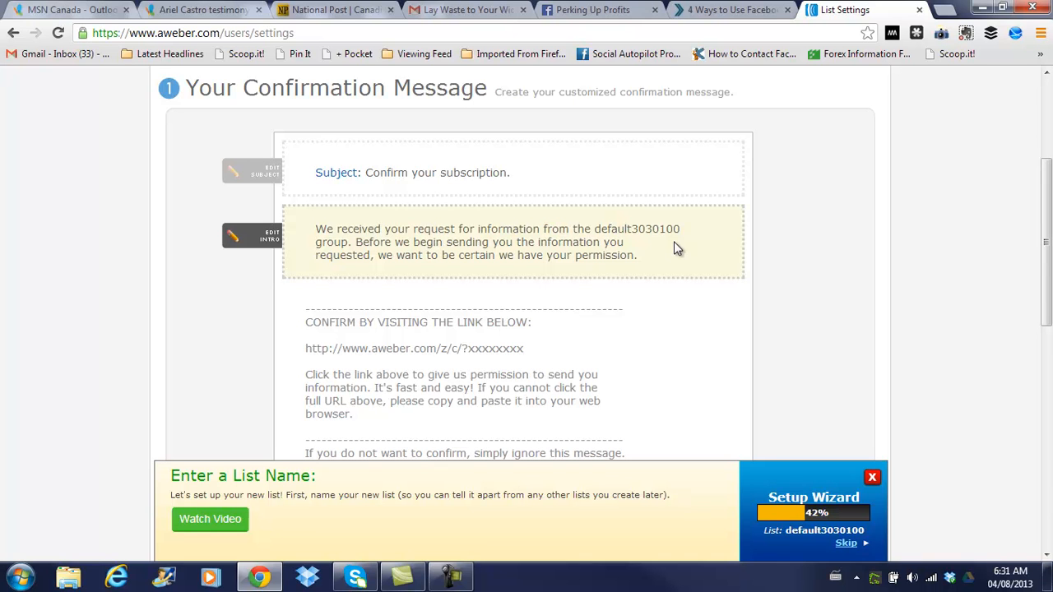
{"action": "scroll", "coordinate": [675, 245], "scroll_direction": "down", "scroll_amount": 1}
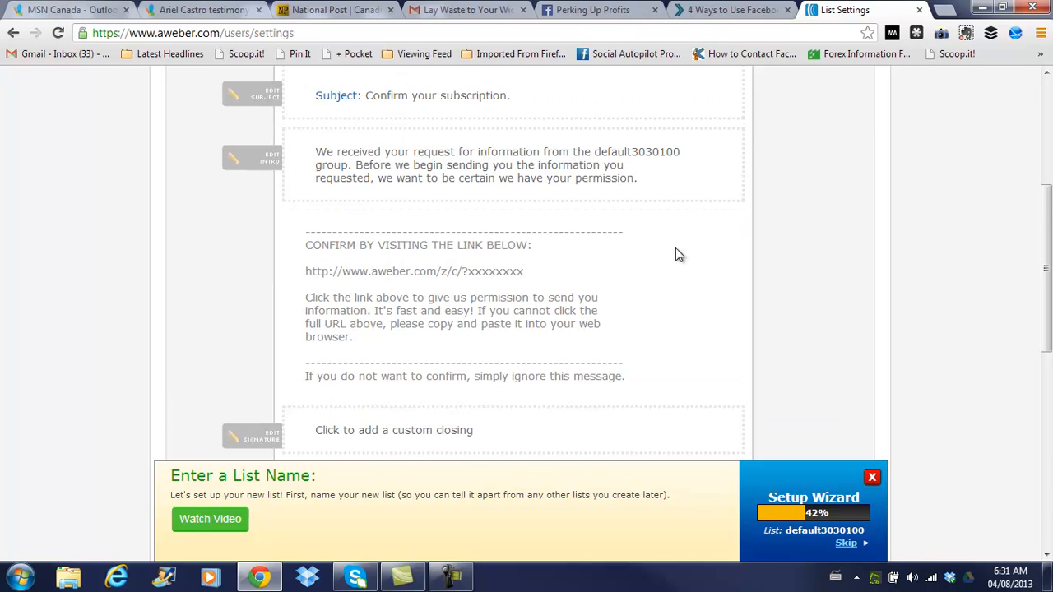
{"action": "scroll", "coordinate": [675, 248], "scroll_direction": "down", "scroll_amount": 1}
{"action": "scroll", "coordinate": [675, 255], "scroll_direction": "down", "scroll_amount": 1}
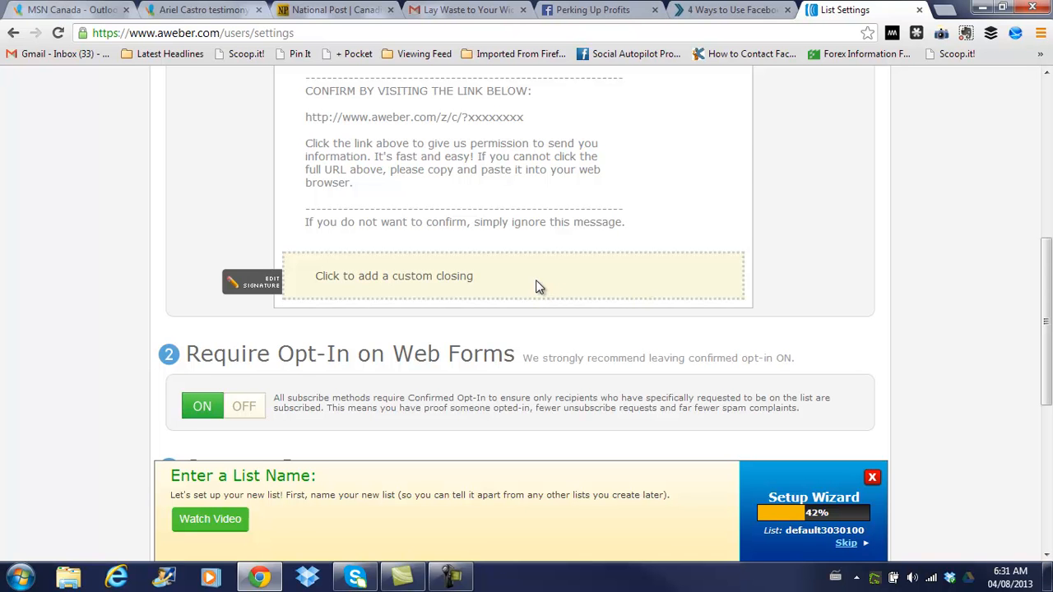
{"action": "scroll", "coordinate": [537, 287], "scroll_direction": "down", "scroll_amount": 3}
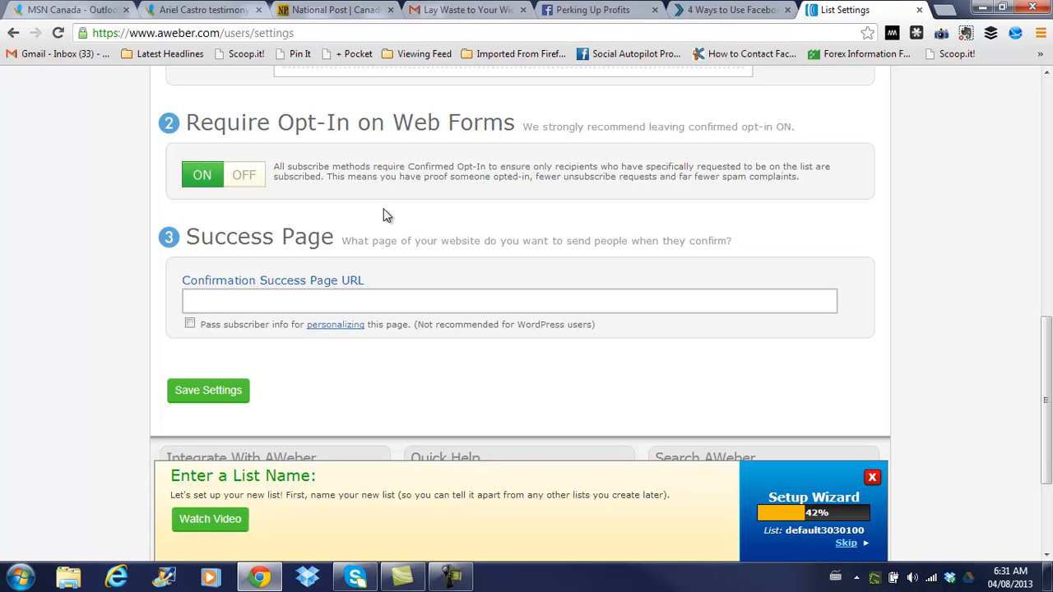
Switch Require Opt-In on Web Forms to OFF and confirm the change
{"action": "left_click", "coordinate": [246, 176]}
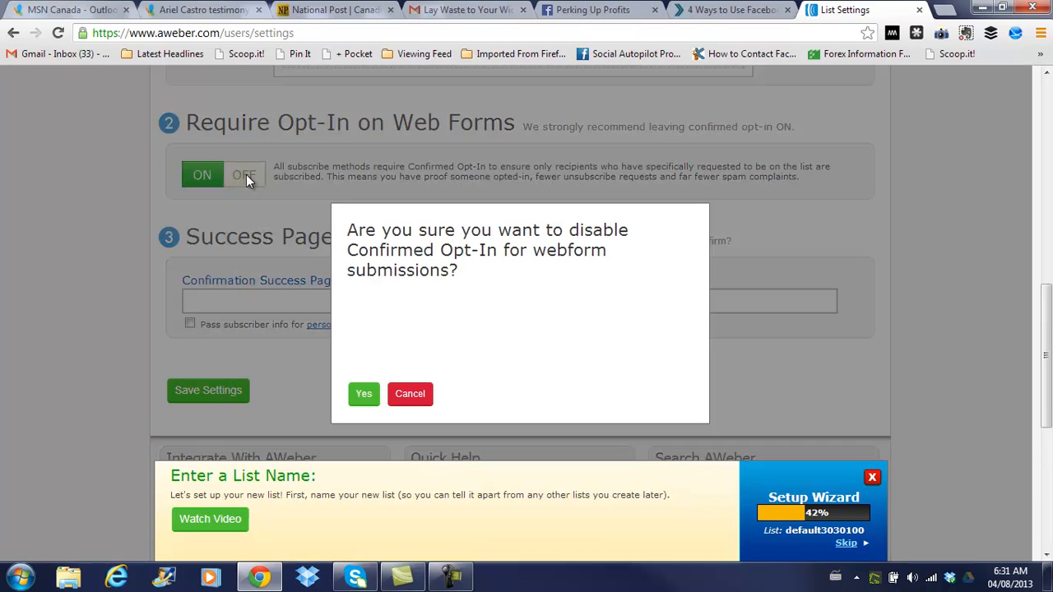
{"action": "left_click", "coordinate": [364, 395]}
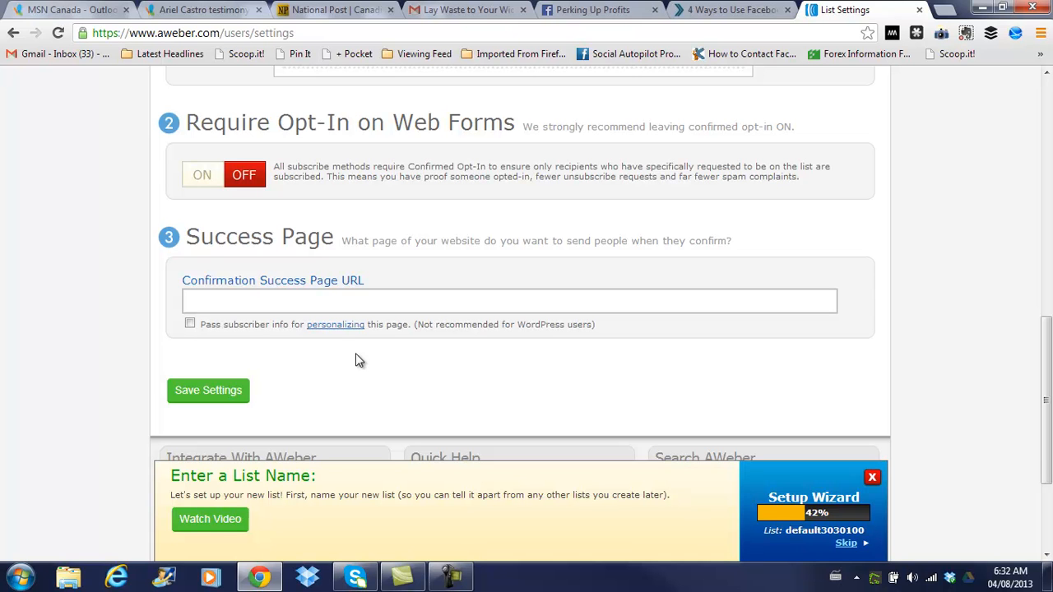
{"action": "left_click", "coordinate": [292, 298]}
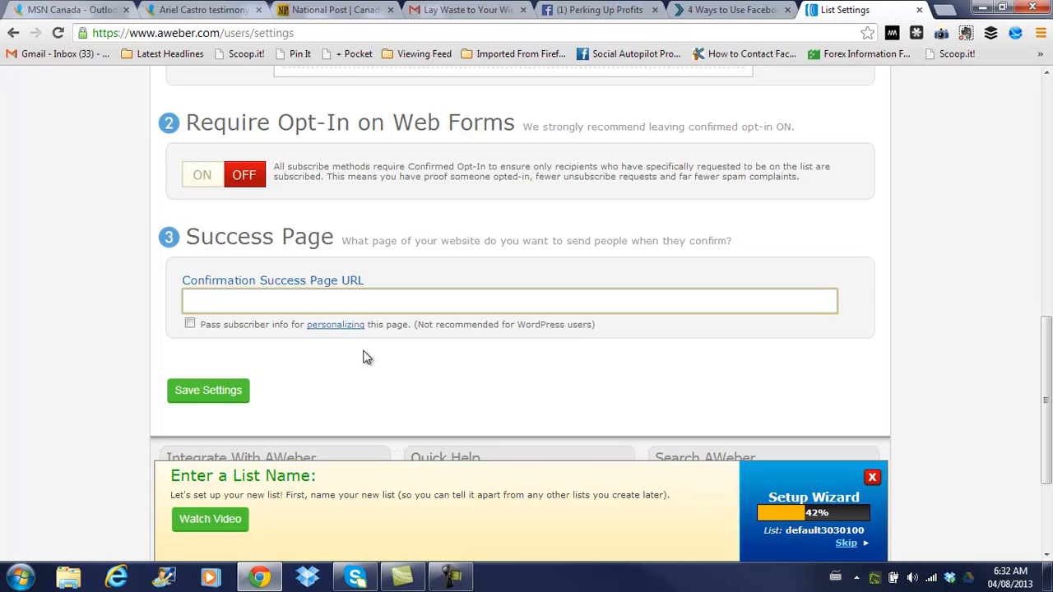
{"action": "type", "text": "http://fastweight"}
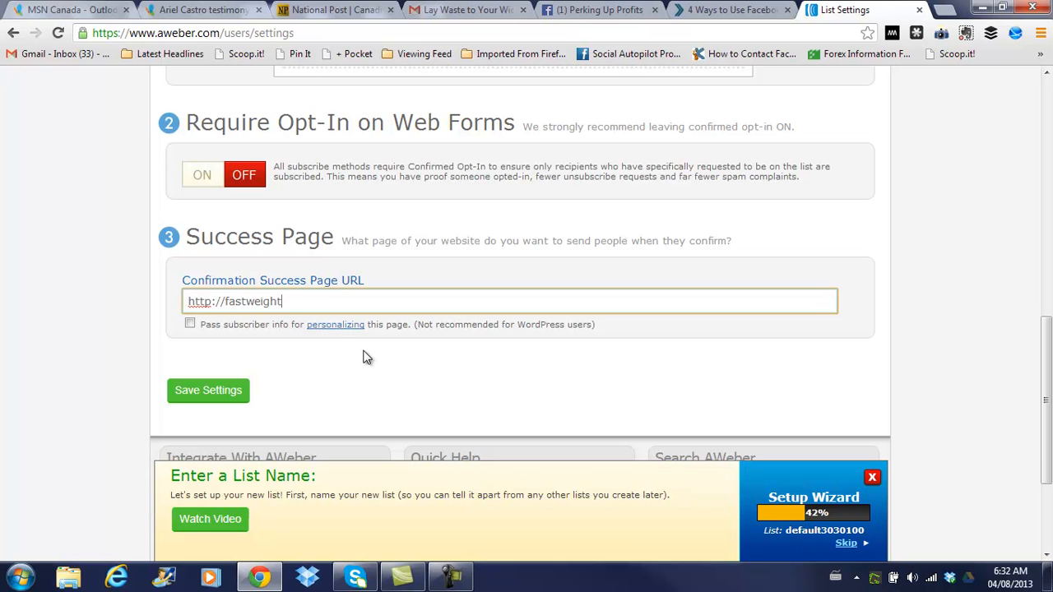
{"action": "type", "text": "loss.com/suc"}
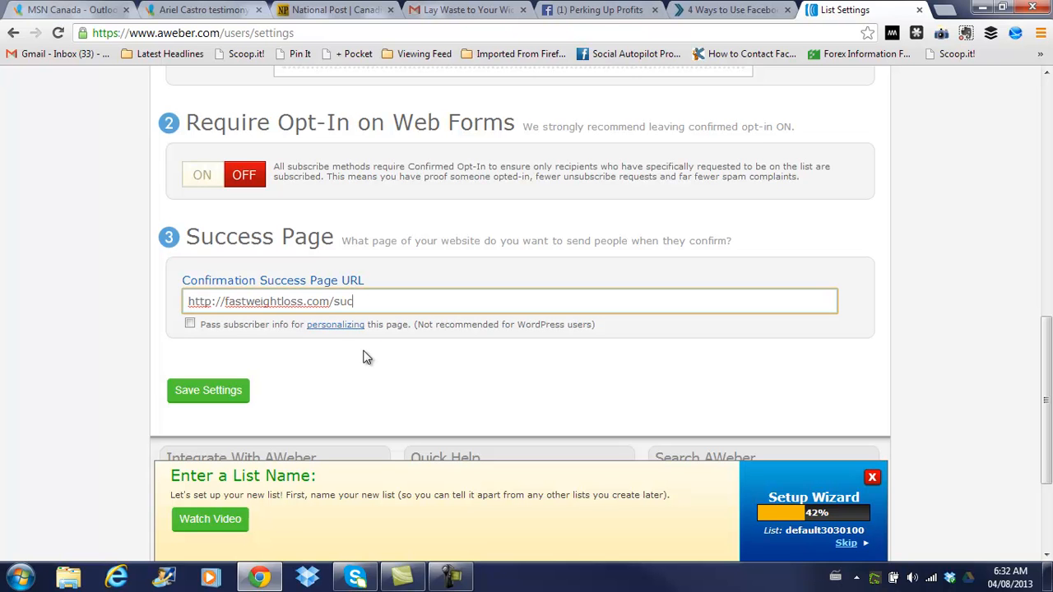
{"action": "type", "text": "cess"}
Save the opt-in settings, then create the first message under Messages > Follow Up Series
{"action": "left_click", "coordinate": [218, 389]}
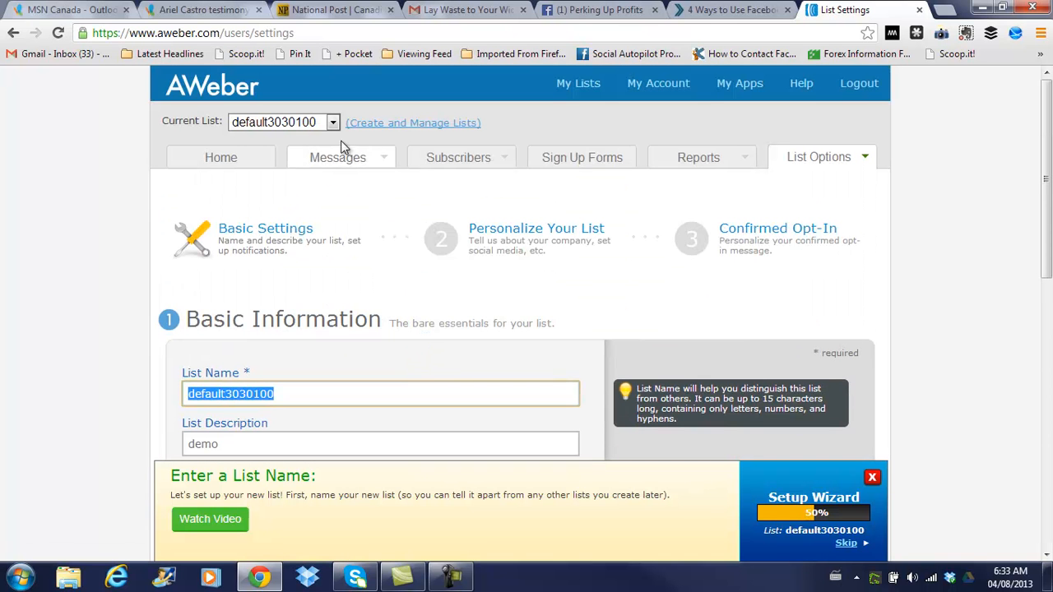
{"action": "mouse_move", "coordinate": [349, 163]}
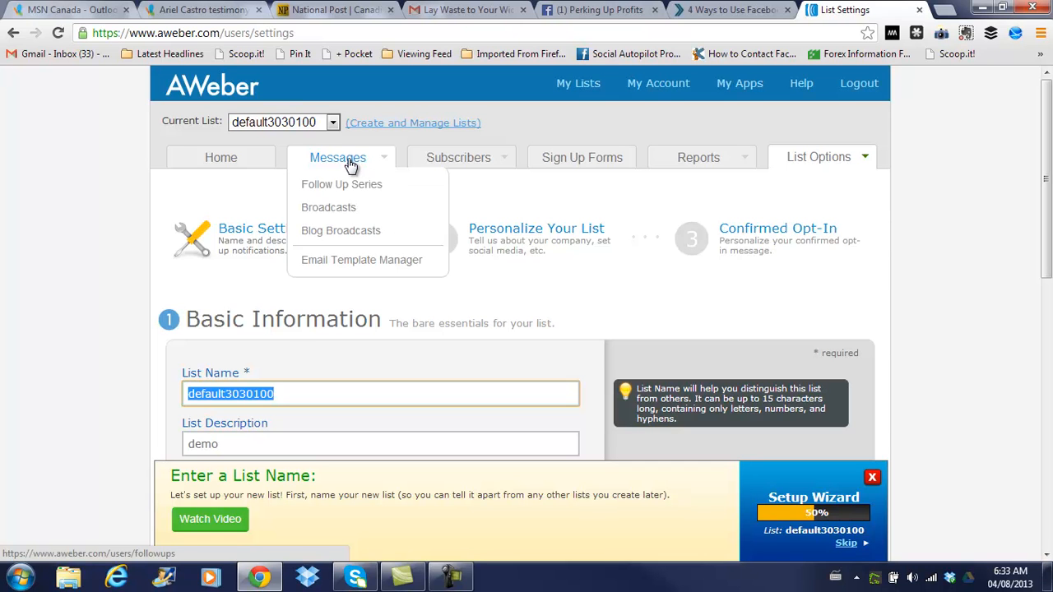
{"action": "left_click", "coordinate": [358, 187]}
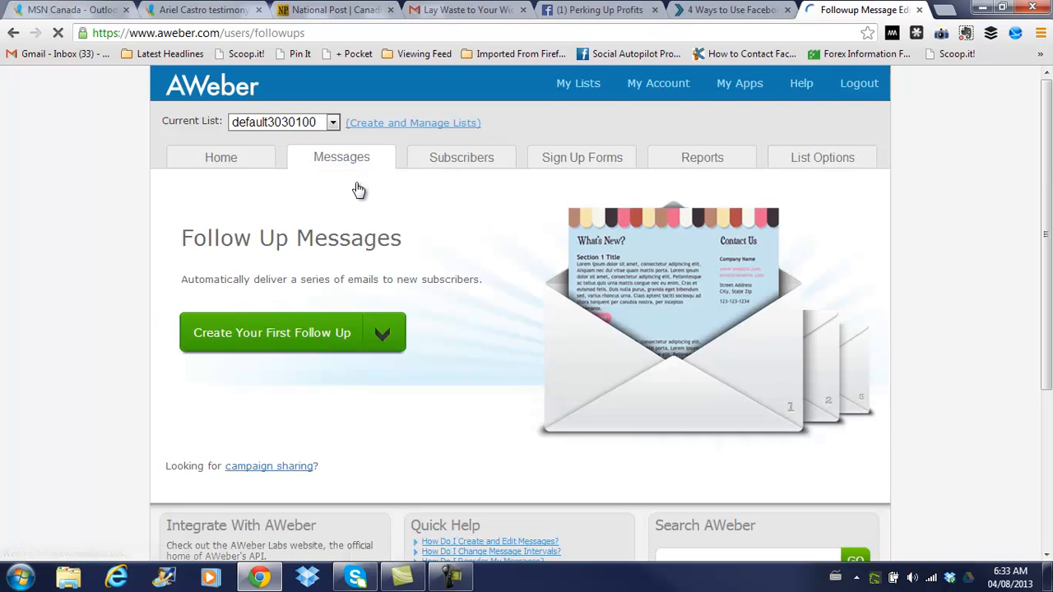
{"action": "left_click", "coordinate": [298, 337]}
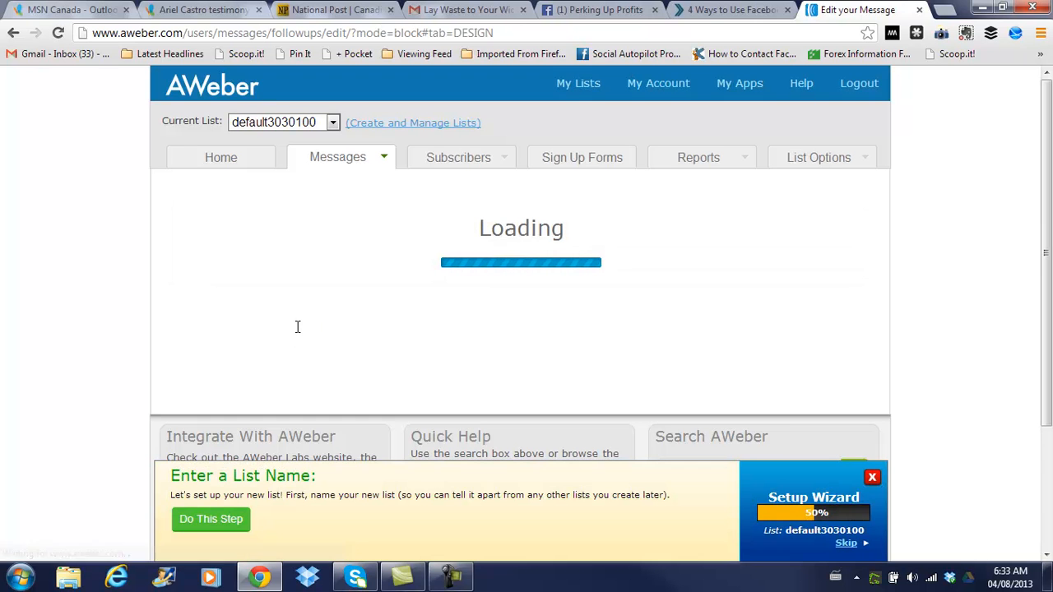
Dismiss the list-name setup wizard bar and base the message on the Plain template
{"action": "left_click", "coordinate": [872, 476]}
{"action": "scroll", "coordinate": [878, 384], "scroll_direction": "down", "scroll_amount": 3}
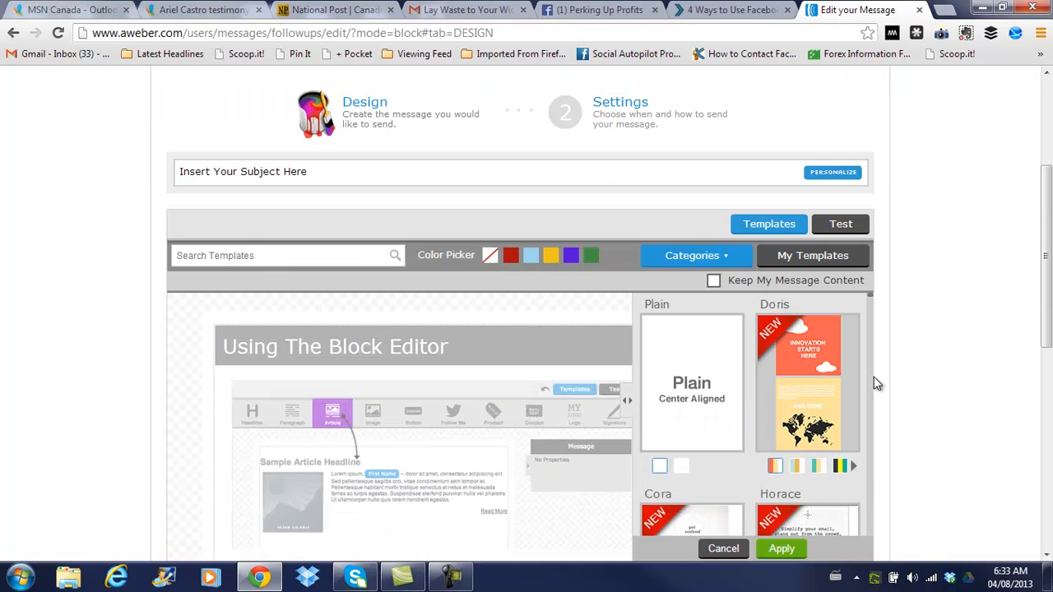
{"action": "scroll", "coordinate": [940, 430], "scroll_direction": "down", "scroll_amount": 1}
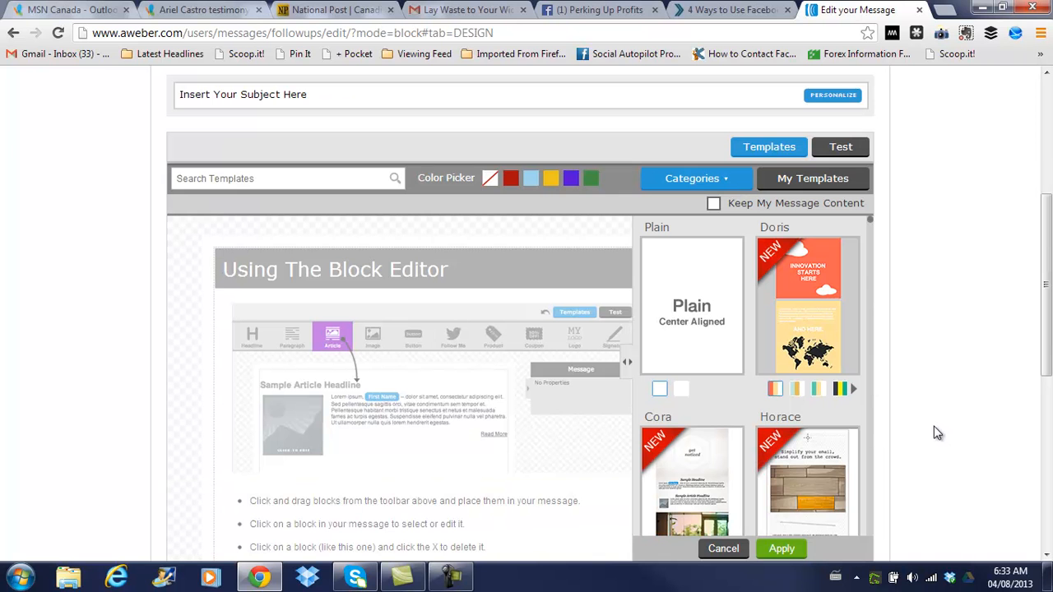
{"action": "left_click", "coordinate": [687, 309]}
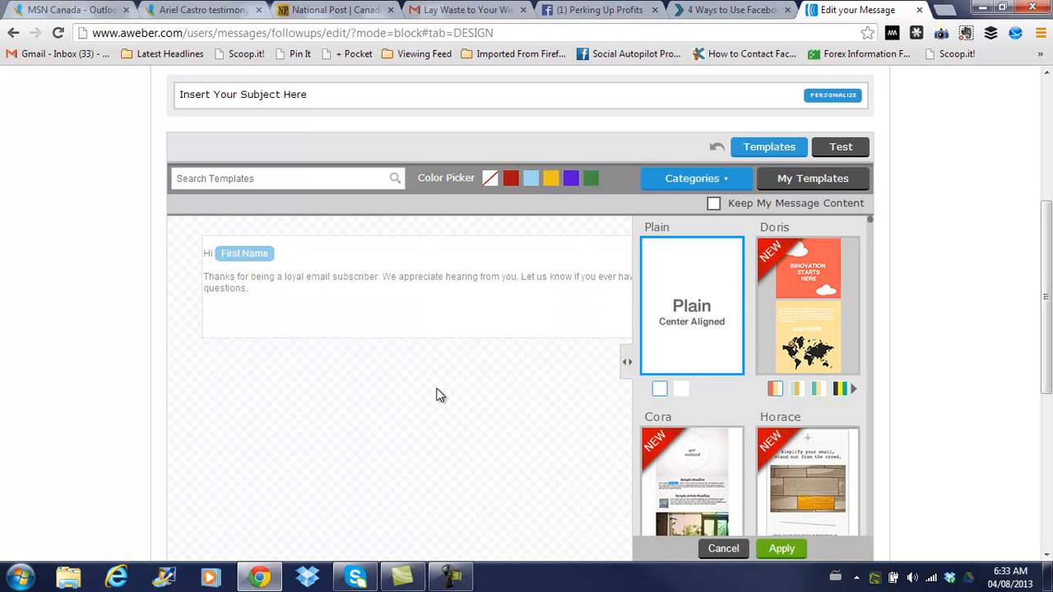
{"action": "scroll", "coordinate": [436, 395], "scroll_direction": "up", "scroll_amount": 2}
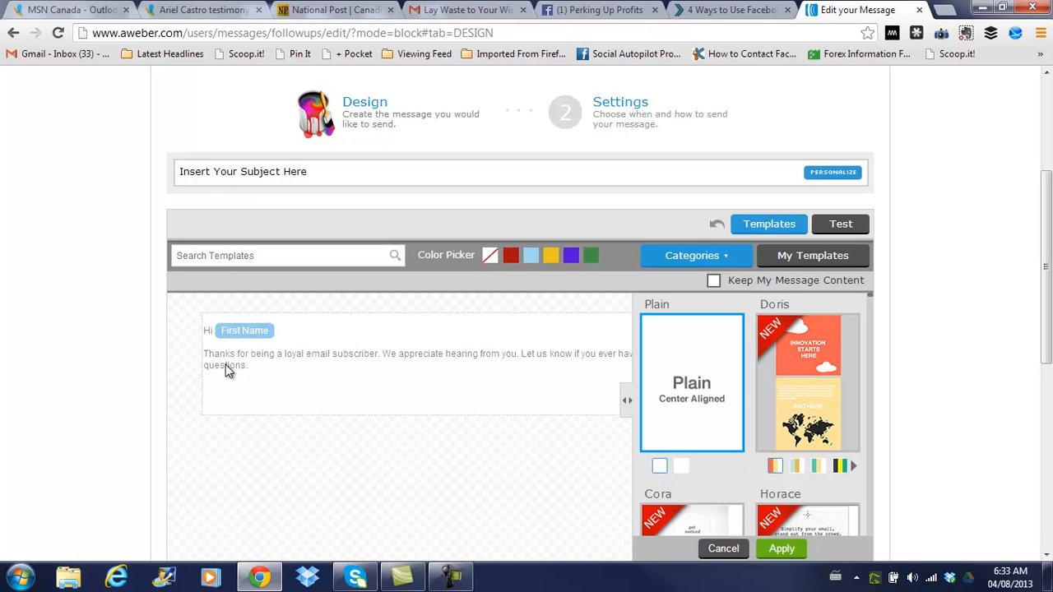
{"action": "left_click", "coordinate": [314, 171]}
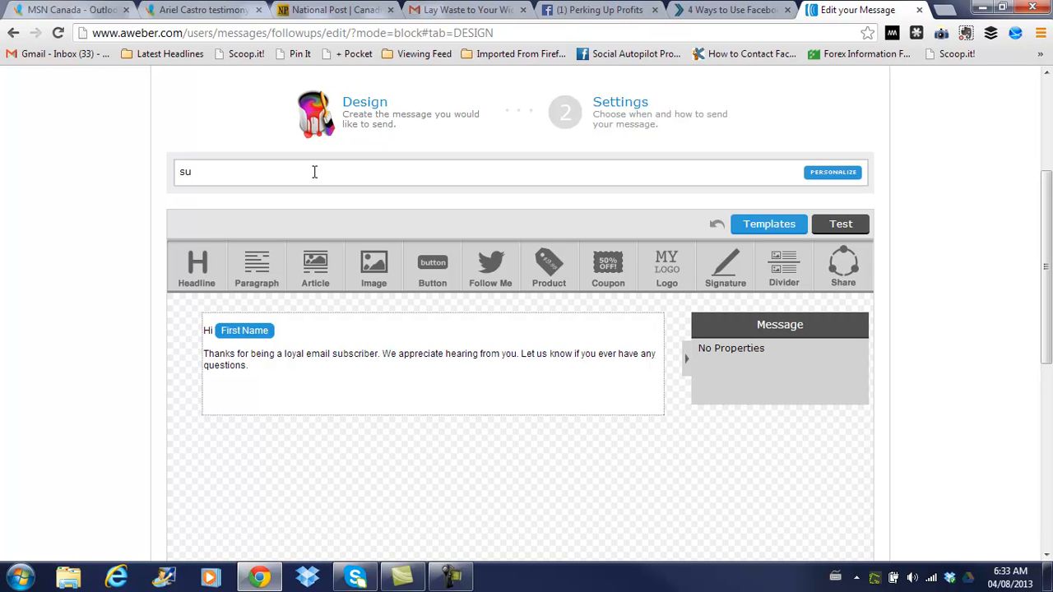
Set the subject line to 'subject' followed by a First Name personalization tag
{"action": "type", "text": "subjec"}
{"action": "left_click", "coordinate": [343, 348]}
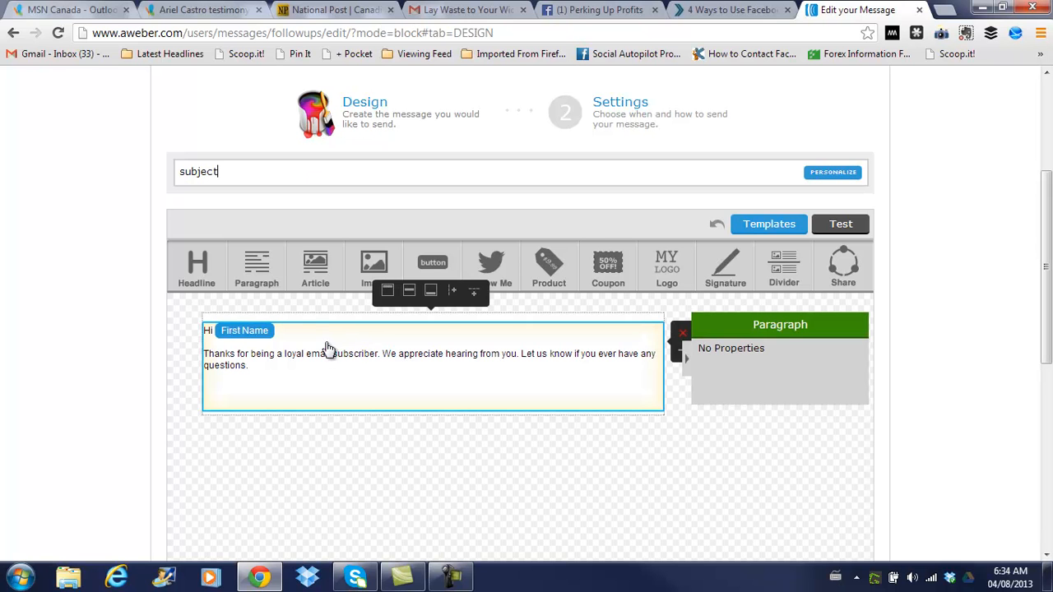
{"action": "left_click", "coordinate": [846, 179]}
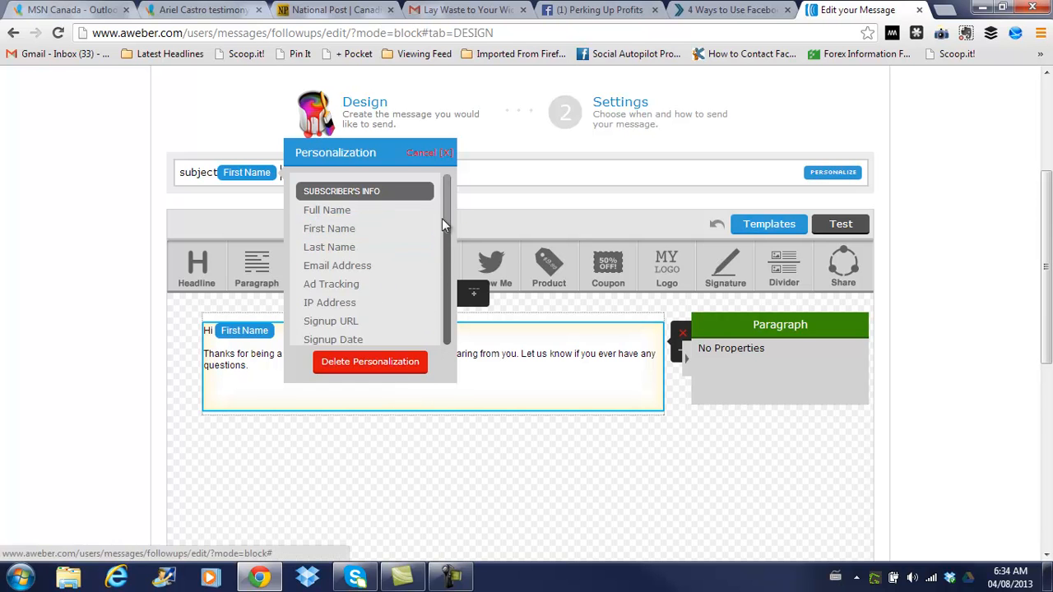
{"action": "left_click", "coordinate": [432, 155]}
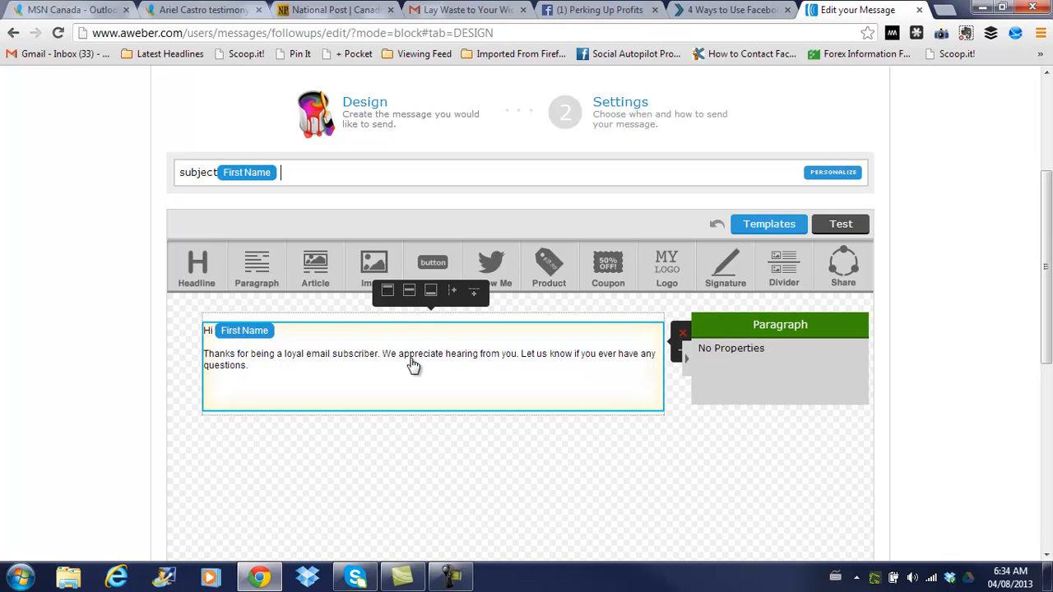
Remove the greeting's First Name tag and delete the greeting paragraph text
{"action": "left_click", "coordinate": [257, 338]}
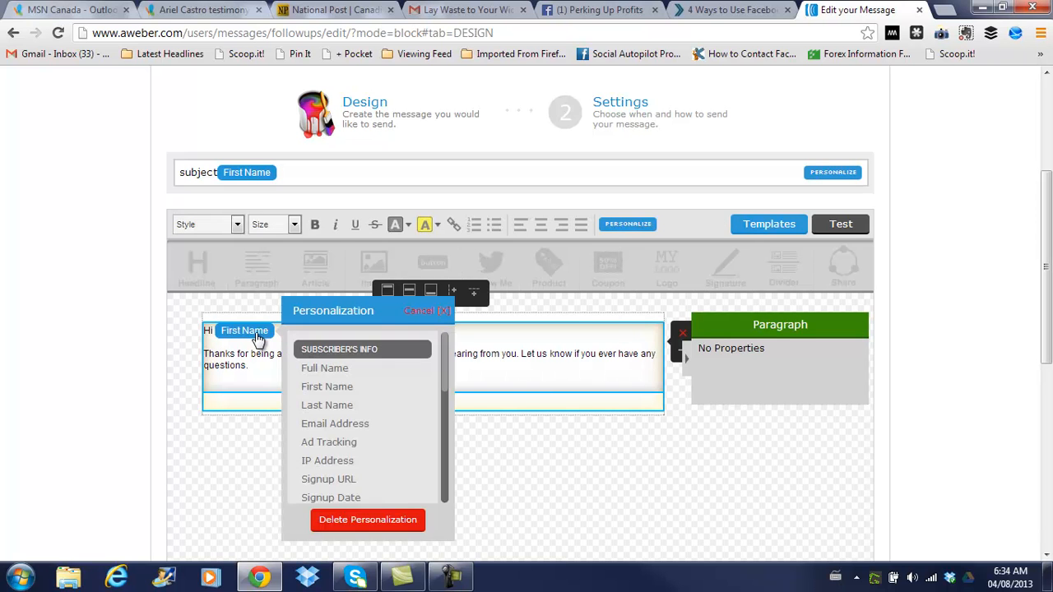
{"action": "left_click", "coordinate": [390, 523]}
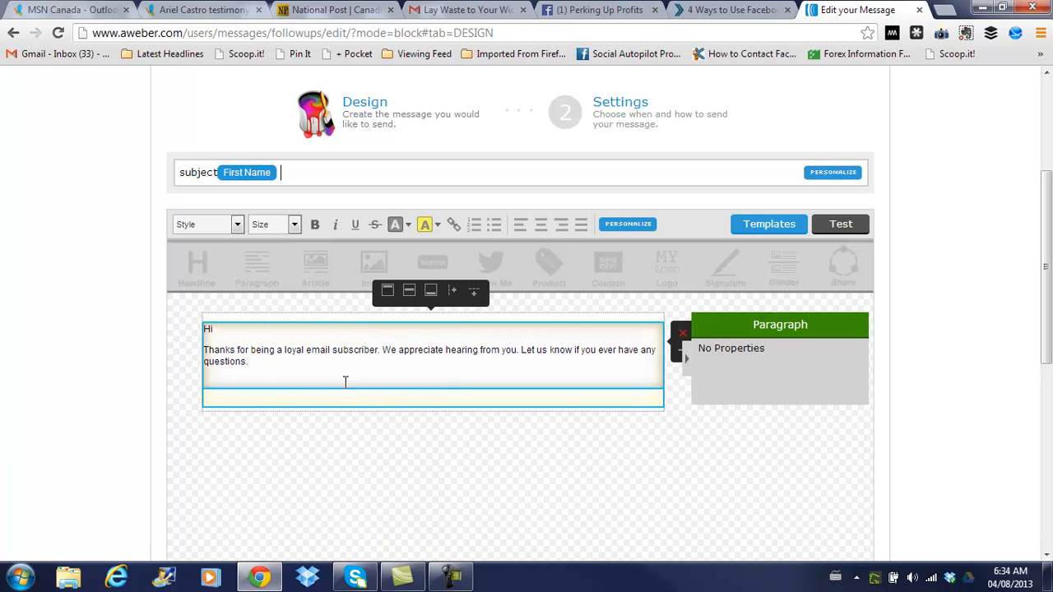
{"action": "left_click_drag", "start_coordinate": [207, 329], "coordinate": [282, 375]}
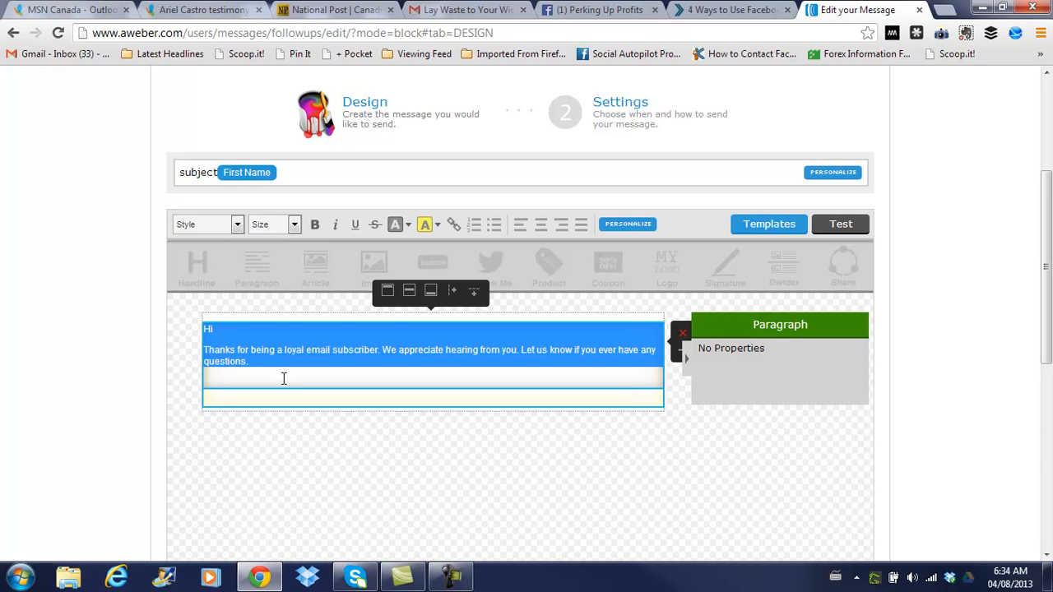
{"action": "key", "text": "BackSpace"}
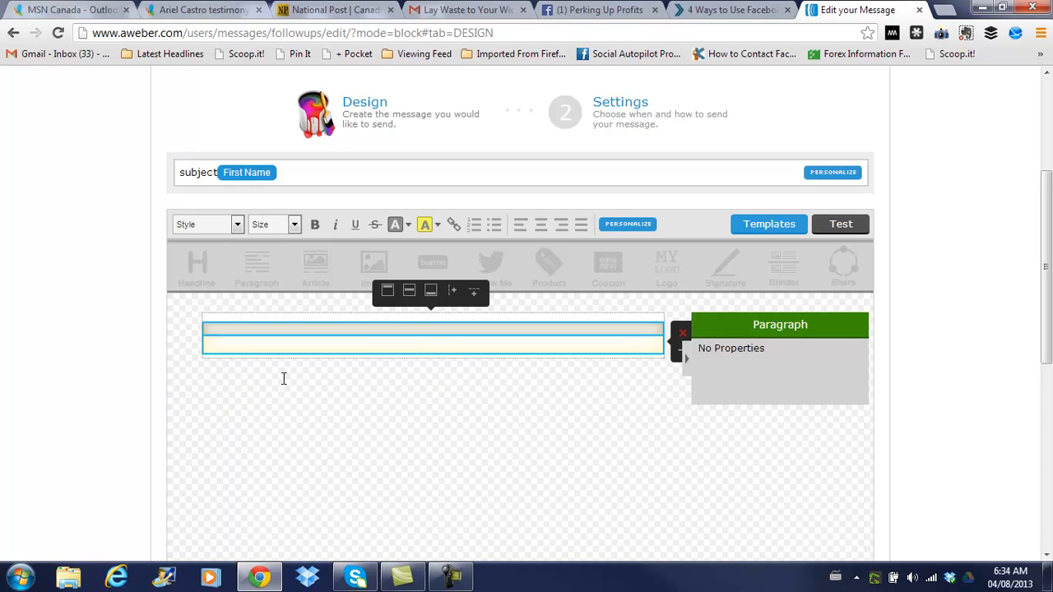
Open the FFL 1 message file from the Weight Loss > FFL folder in Notepad
{"action": "left_click", "coordinate": [984, 8]}
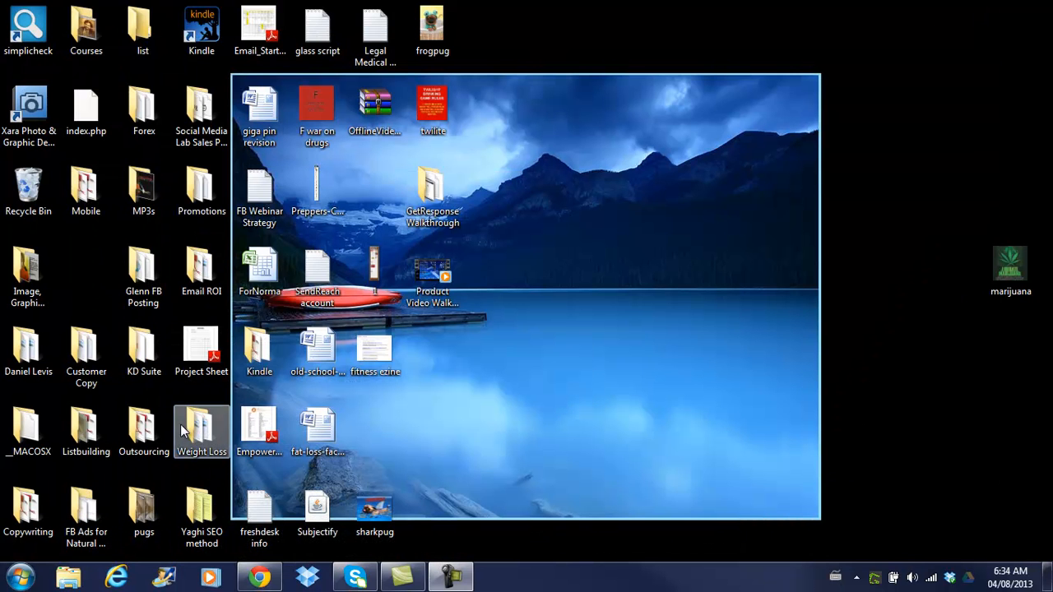
{"action": "double_click", "coordinate": [194, 421]}
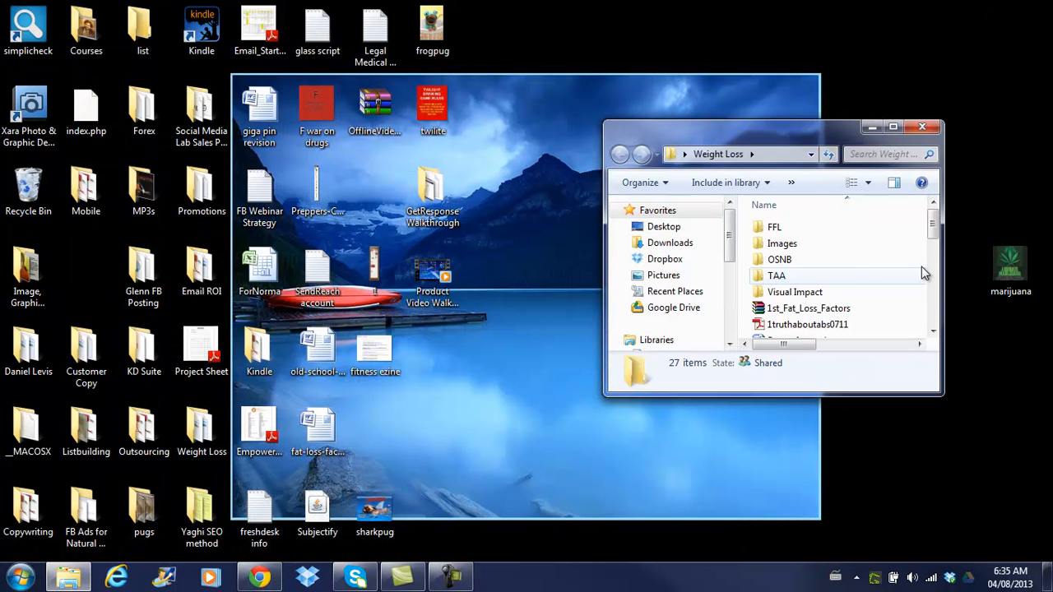
{"action": "double_click", "coordinate": [789, 229]}
{"action": "left_click", "coordinate": [785, 230]}
{"action": "double_click", "coordinate": [786, 230]}
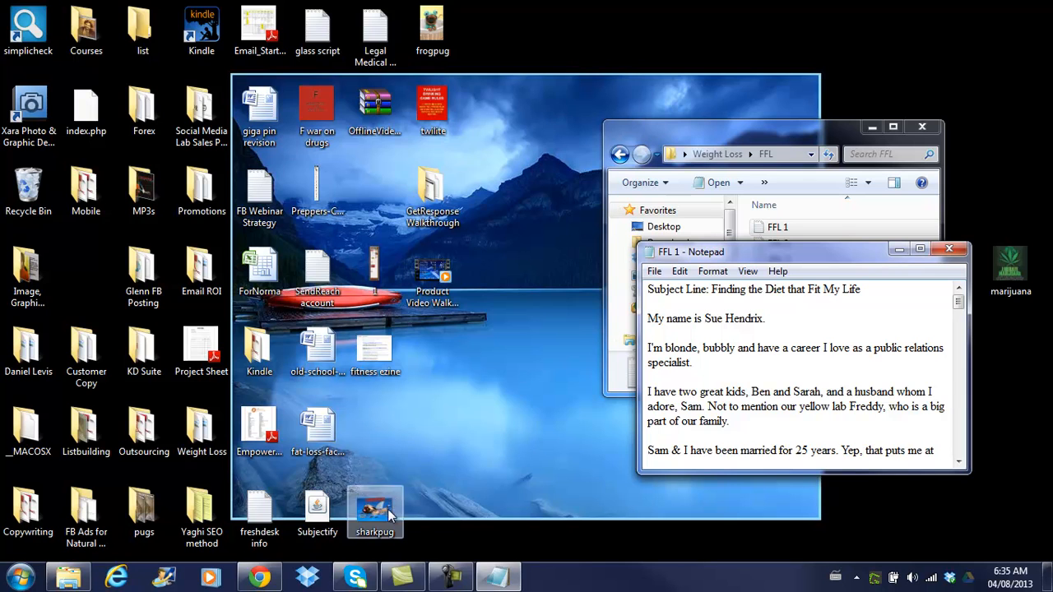
{"action": "left_click", "coordinate": [259, 578]}
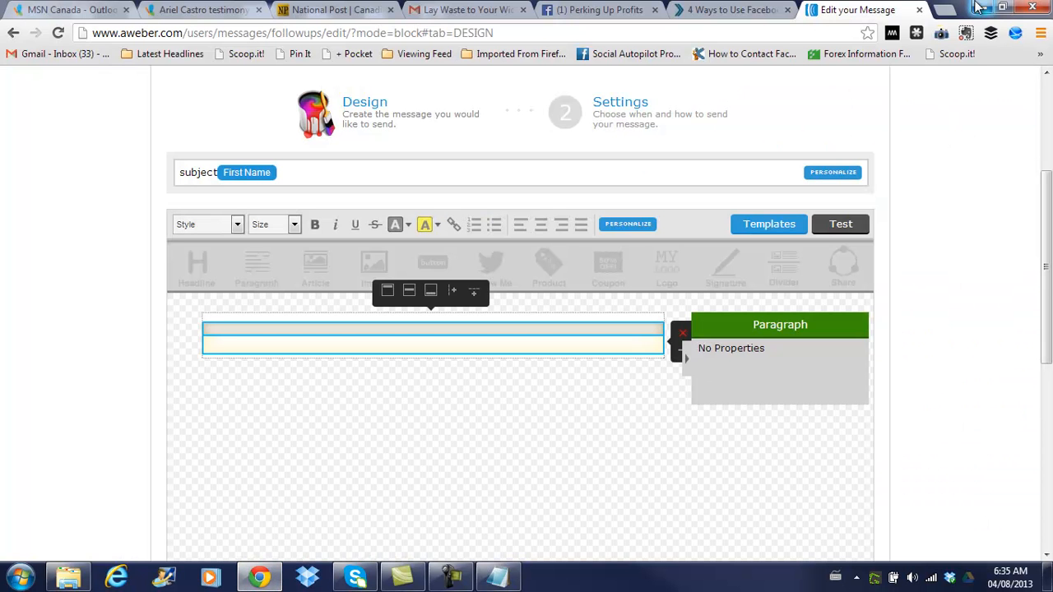
Copy the FFL 1 body text below the subject line and paste it as plain text into the paragraph block
{"action": "left_click", "coordinate": [497, 576]}
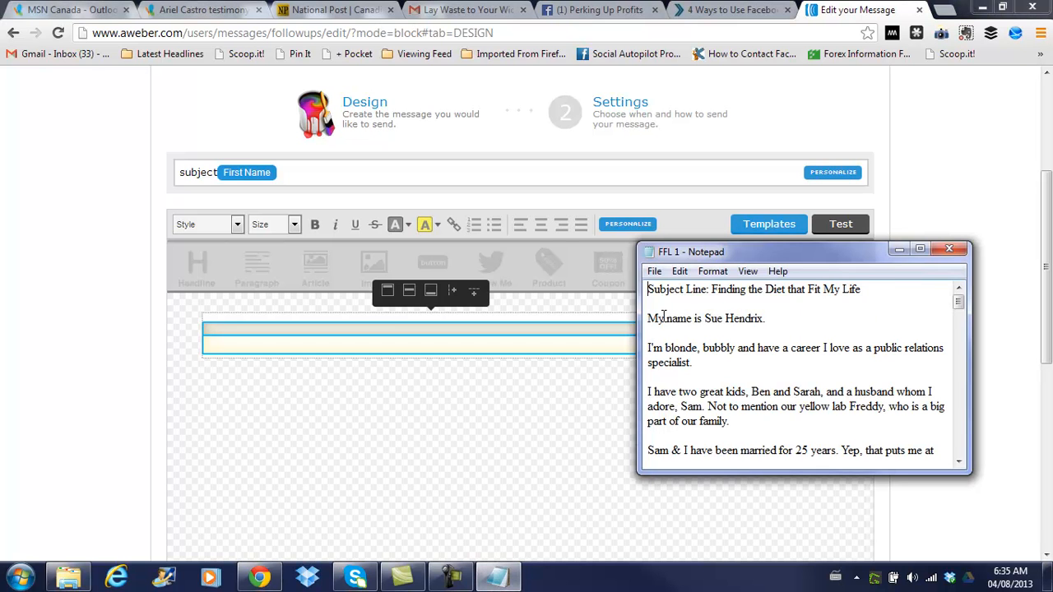
{"action": "left_click_drag", "start_coordinate": [647, 318], "coordinate": [903, 471]}
{"action": "right_click", "coordinate": [705, 375]}
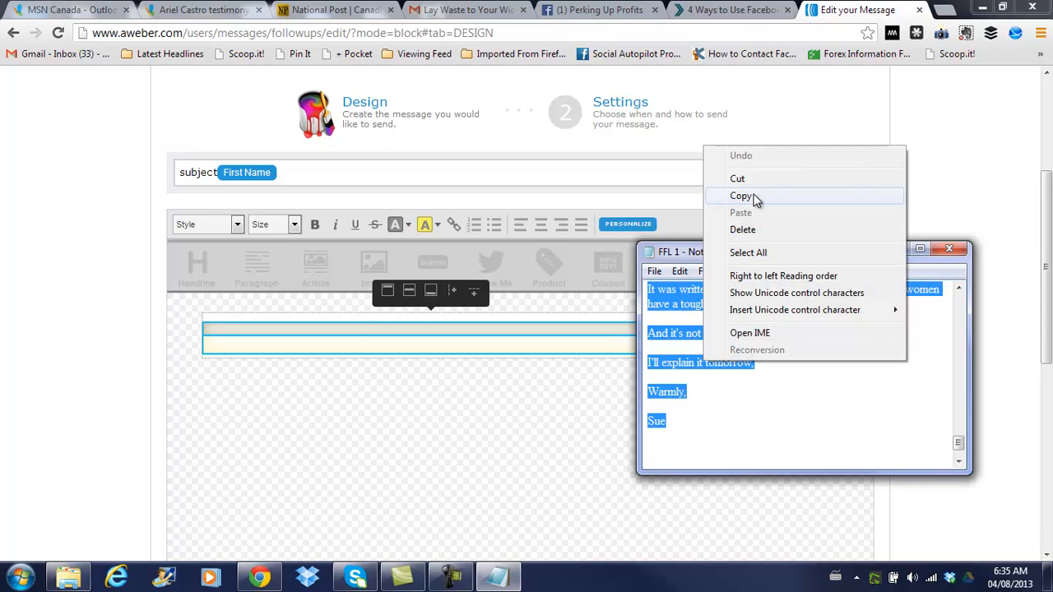
{"action": "left_click", "coordinate": [744, 196]}
{"action": "left_click", "coordinate": [353, 329]}
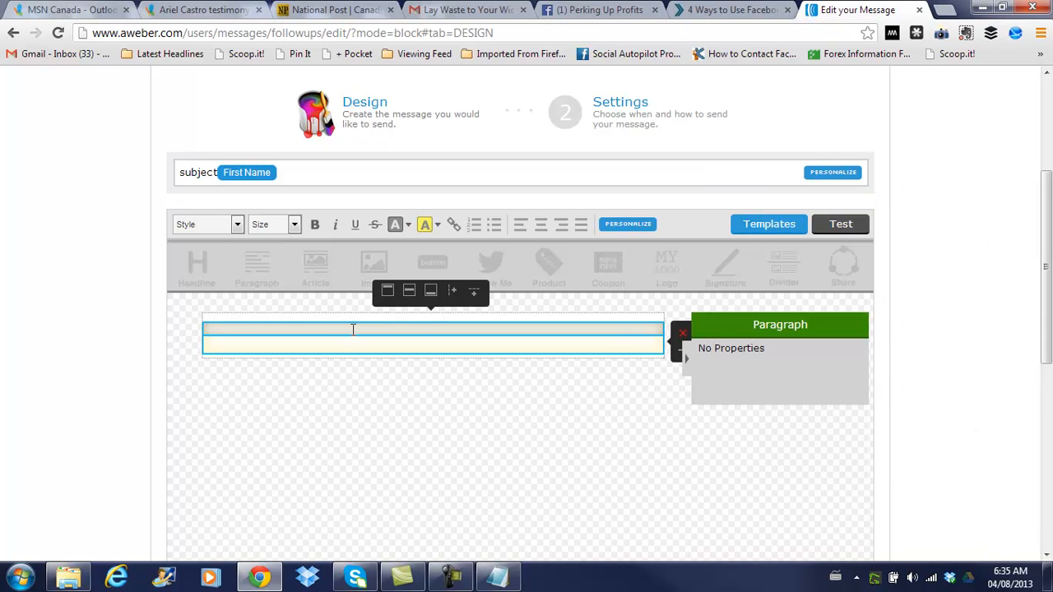
{"action": "right_click", "coordinate": [352, 329]}
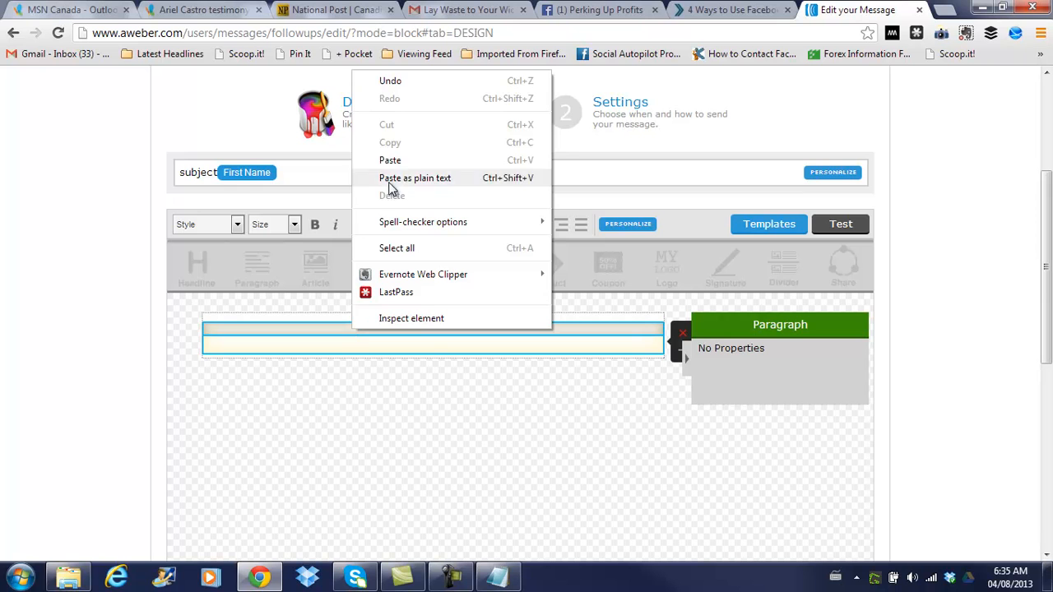
{"action": "left_click", "coordinate": [395, 161]}
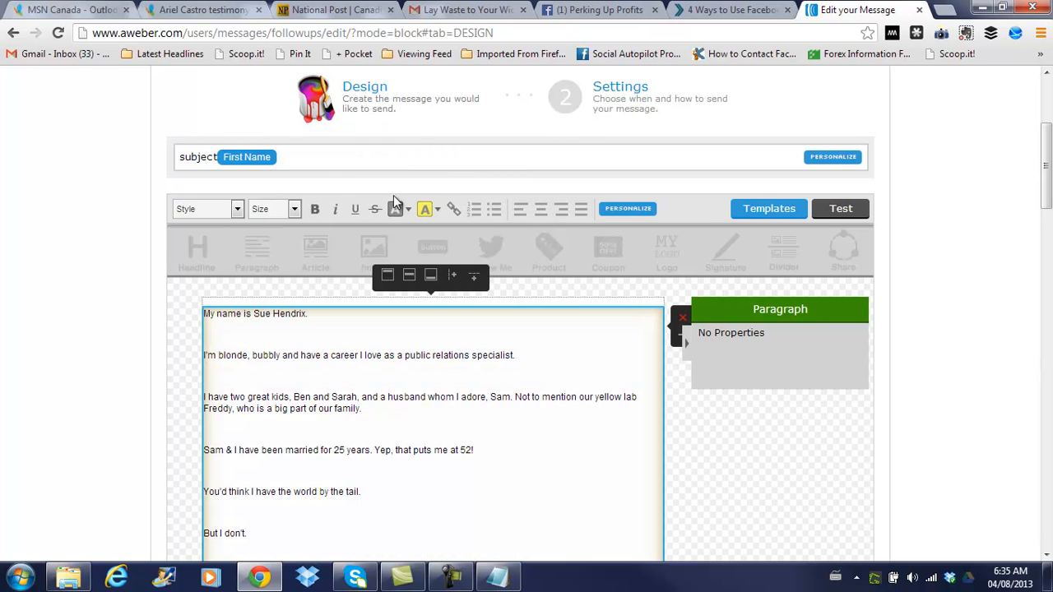
Restyle the entire pasted FFL 1 message body to Arial at 16px
{"action": "left_click", "coordinate": [549, 355]}
{"action": "key", "text": "ctrl+a"}
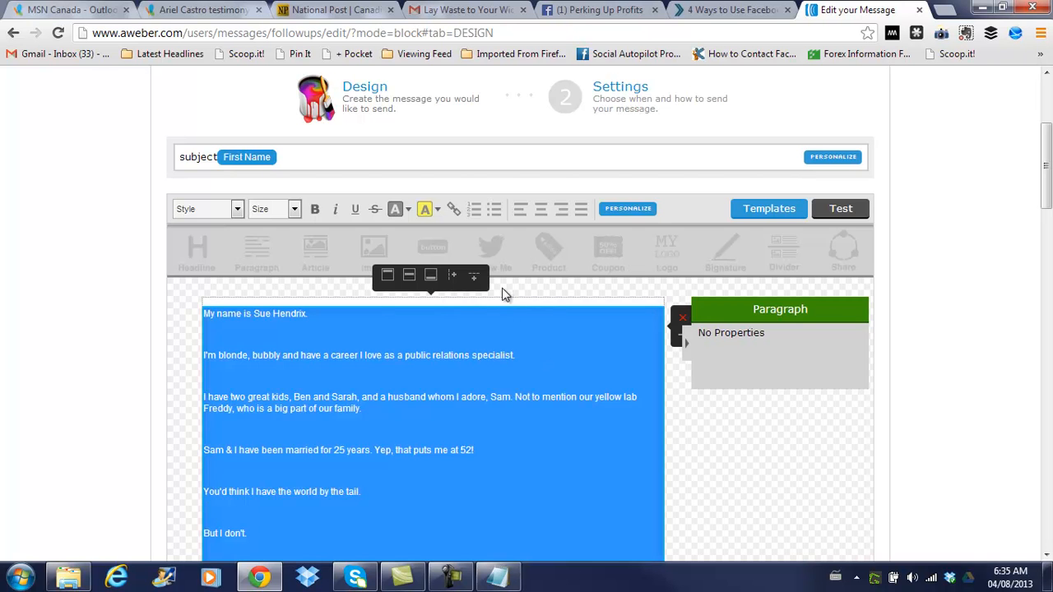
{"action": "left_click", "coordinate": [236, 209]}
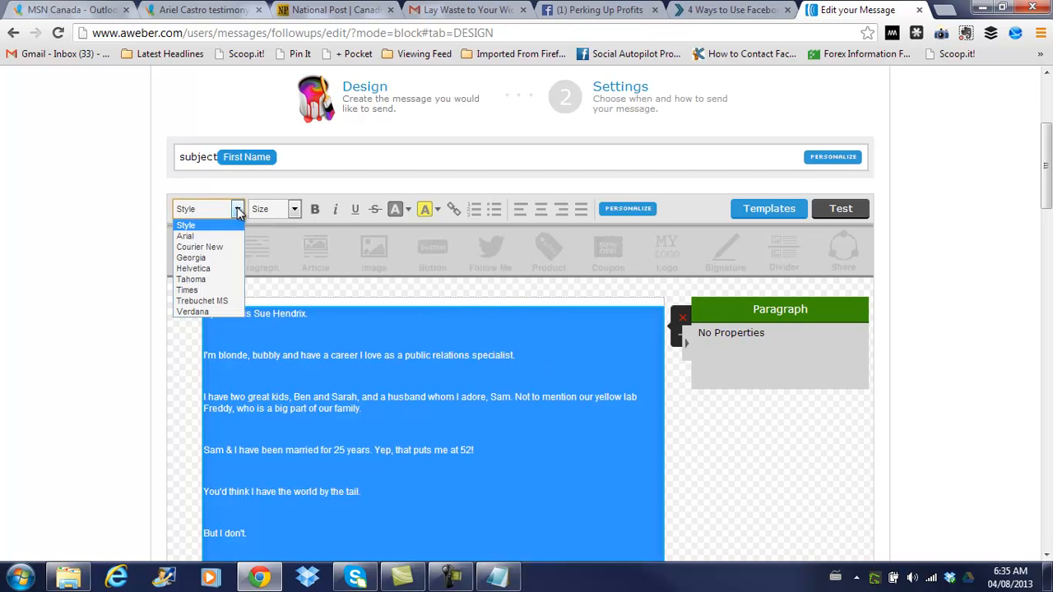
{"action": "left_click", "coordinate": [217, 238]}
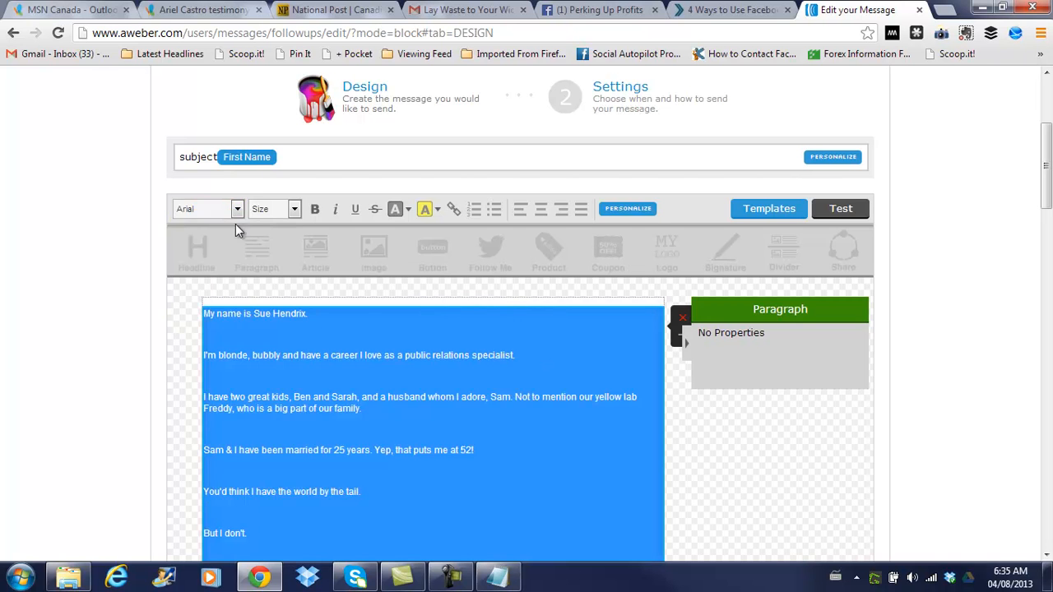
{"action": "left_click", "coordinate": [294, 209]}
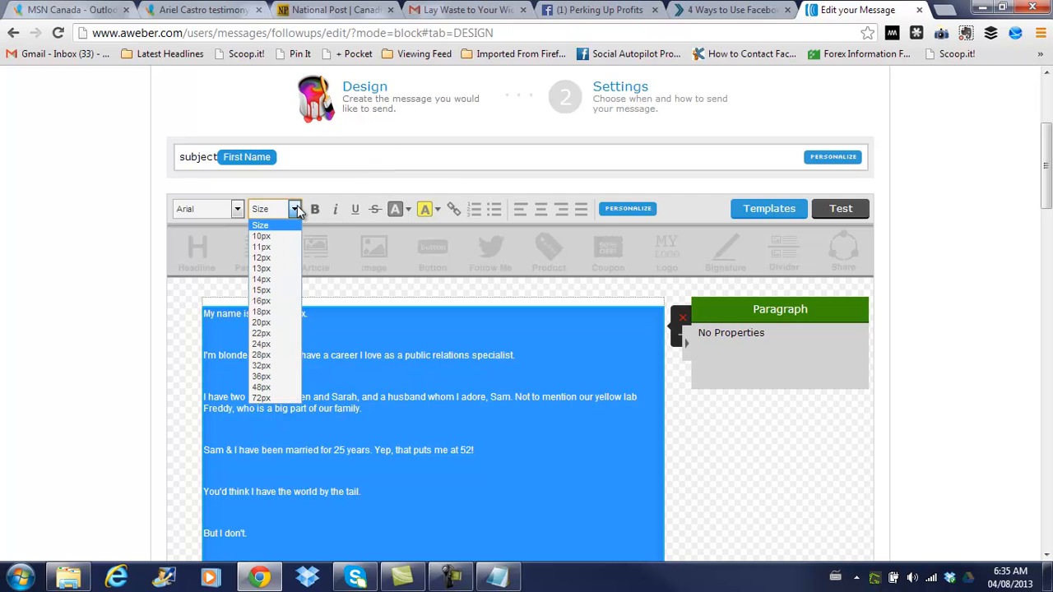
{"action": "left_click", "coordinate": [275, 303]}
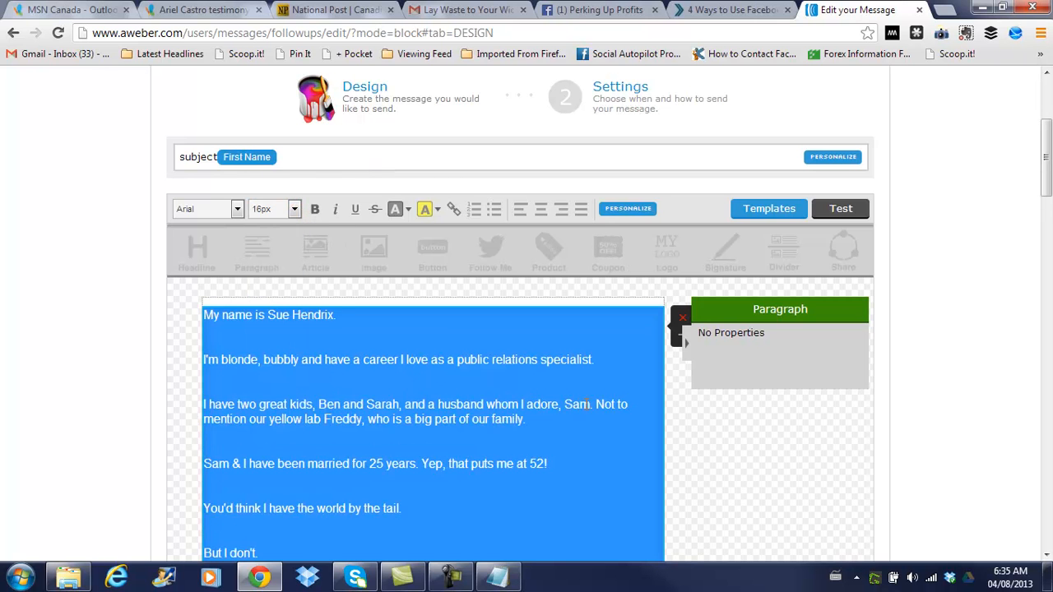
{"action": "left_click", "coordinate": [615, 364]}
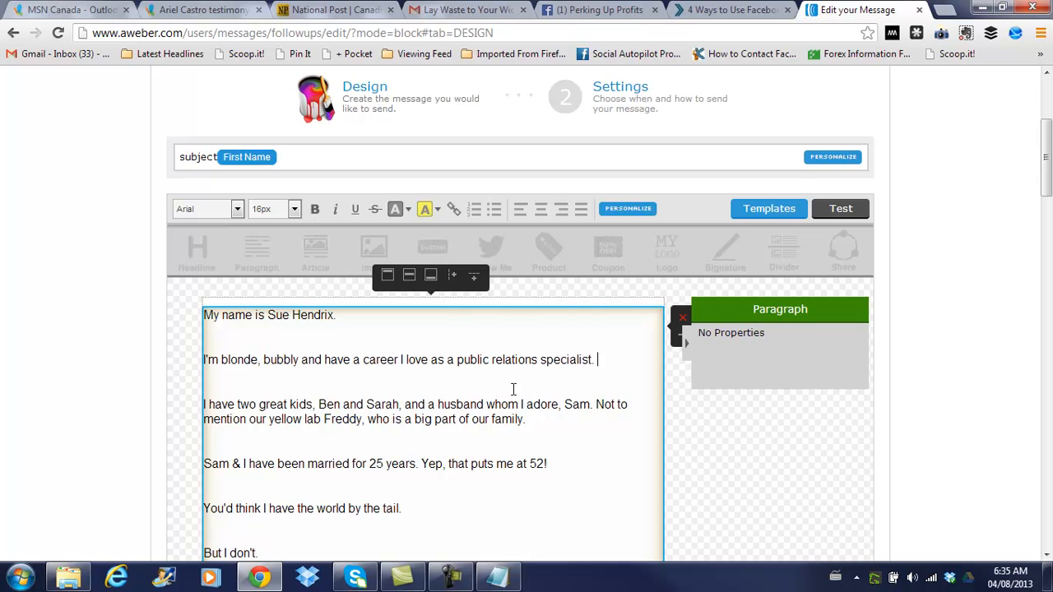
Delete the [link] and [/link] tags around Fat Loss Factor and start a link on that phrase
{"action": "scroll", "coordinate": [531, 403], "scroll_direction": "down", "scroll_amount": 4}
{"action": "scroll", "coordinate": [533, 403], "scroll_direction": "down", "scroll_amount": 9}
{"action": "scroll", "coordinate": [532, 404], "scroll_direction": "down", "scroll_amount": 6}
{"action": "scroll", "coordinate": [533, 404], "scroll_direction": "down", "scroll_amount": 5}
{"action": "scroll", "coordinate": [533, 404], "scroll_direction": "up", "scroll_amount": 4}
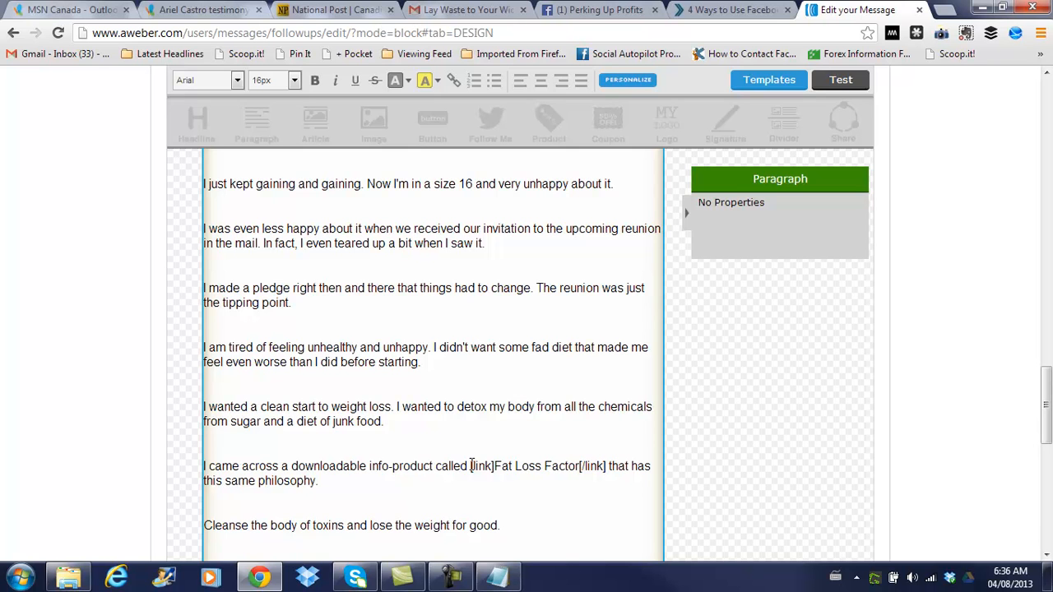
{"action": "left_click_drag", "start_coordinate": [471, 466], "coordinate": [495, 467]}
{"action": "key", "text": "Delete"}
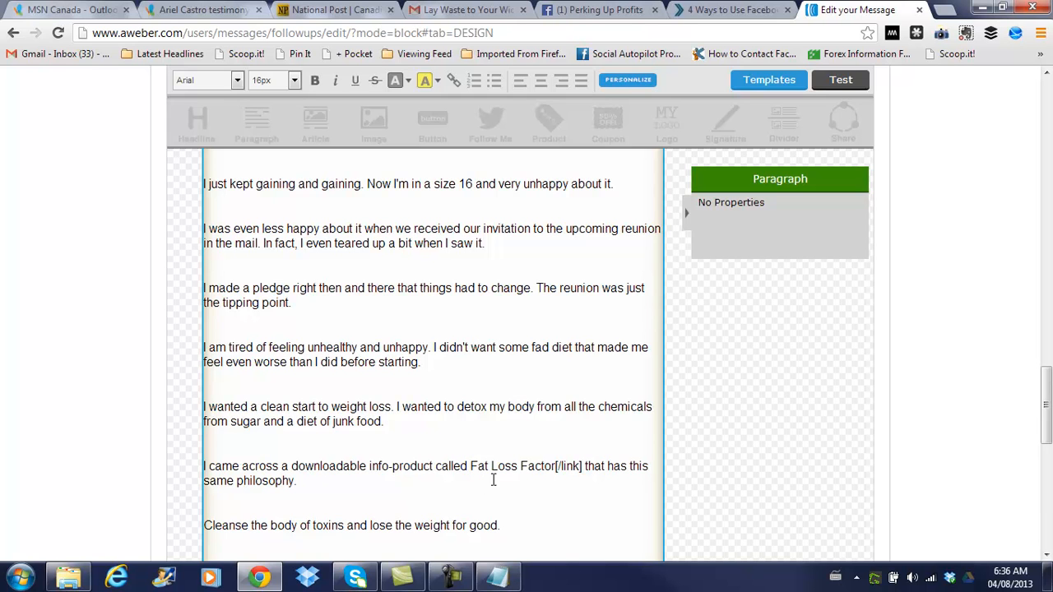
{"action": "left_click_drag", "start_coordinate": [556, 467], "coordinate": [582, 468]}
{"action": "key", "text": "Delete"}
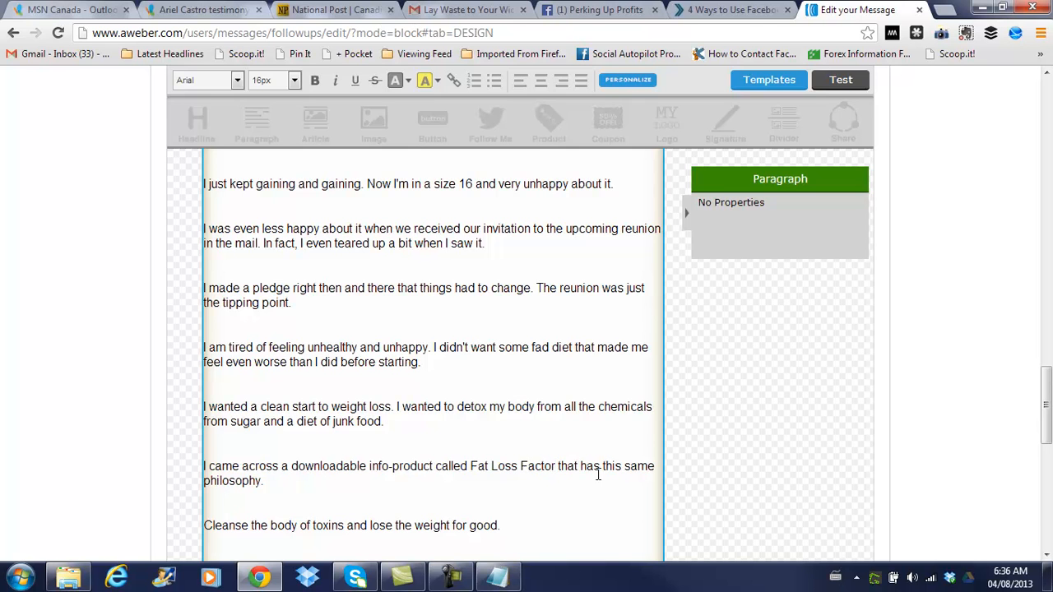
{"action": "left_click_drag", "start_coordinate": [470, 467], "coordinate": [557, 467]}
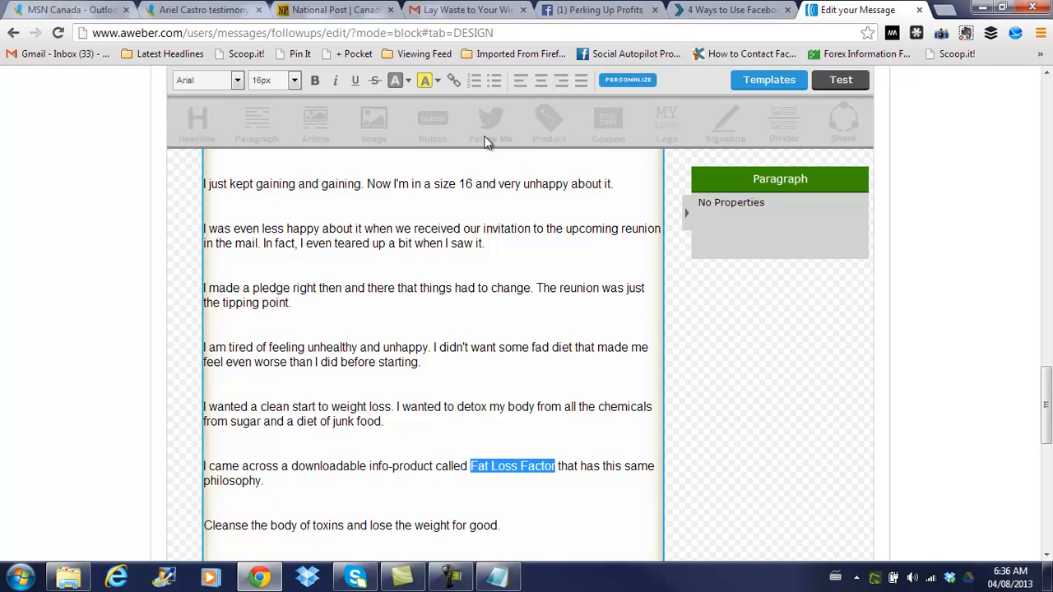
{"action": "left_click", "coordinate": [453, 82]}
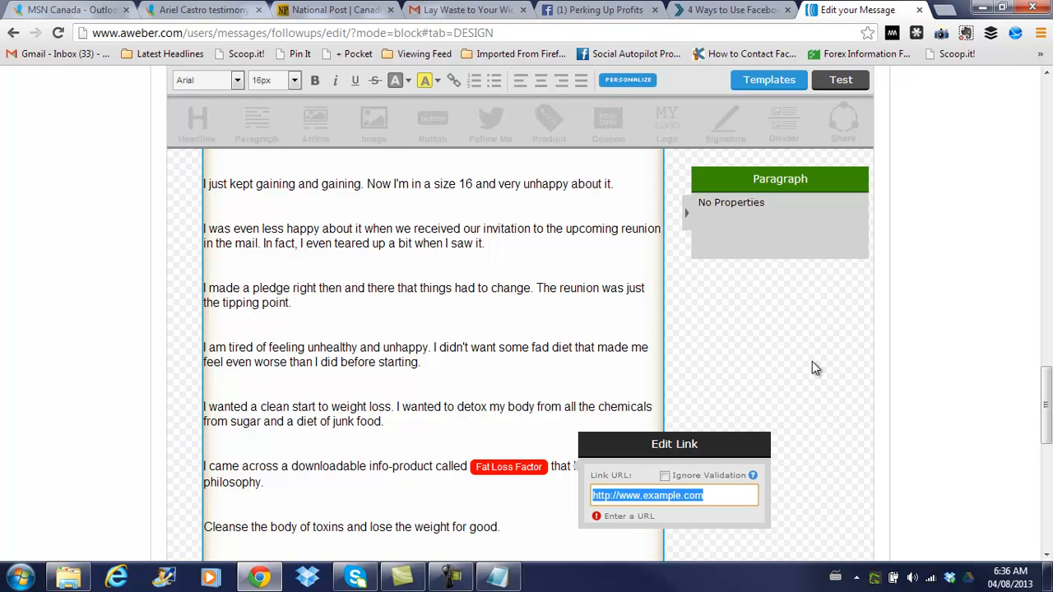
{"action": "type", "text": "http"}
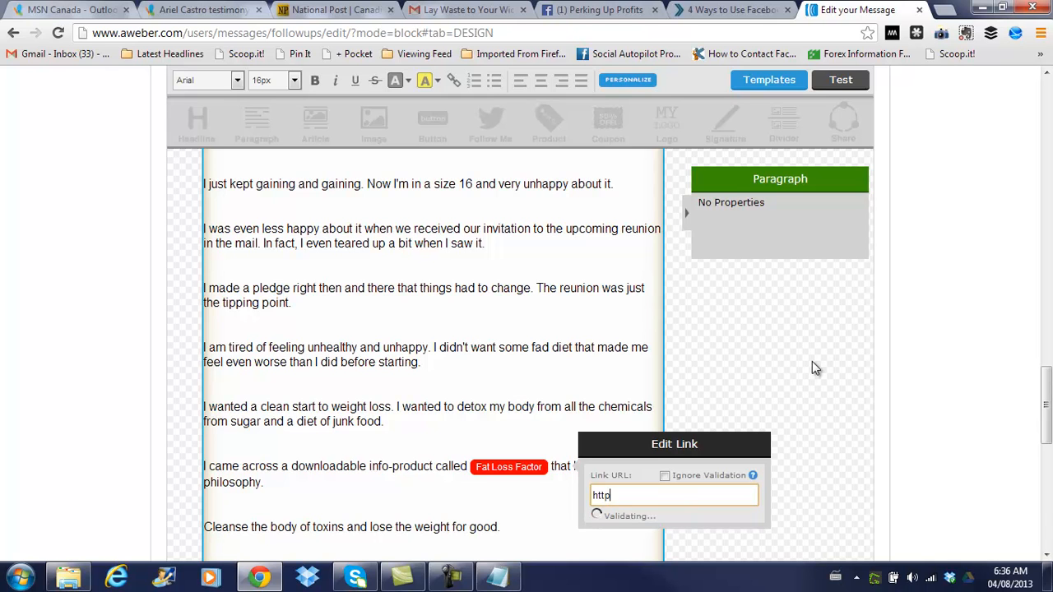
{"action": "type", "text": "://fat"}
{"action": "type", "text": "lossfact"}
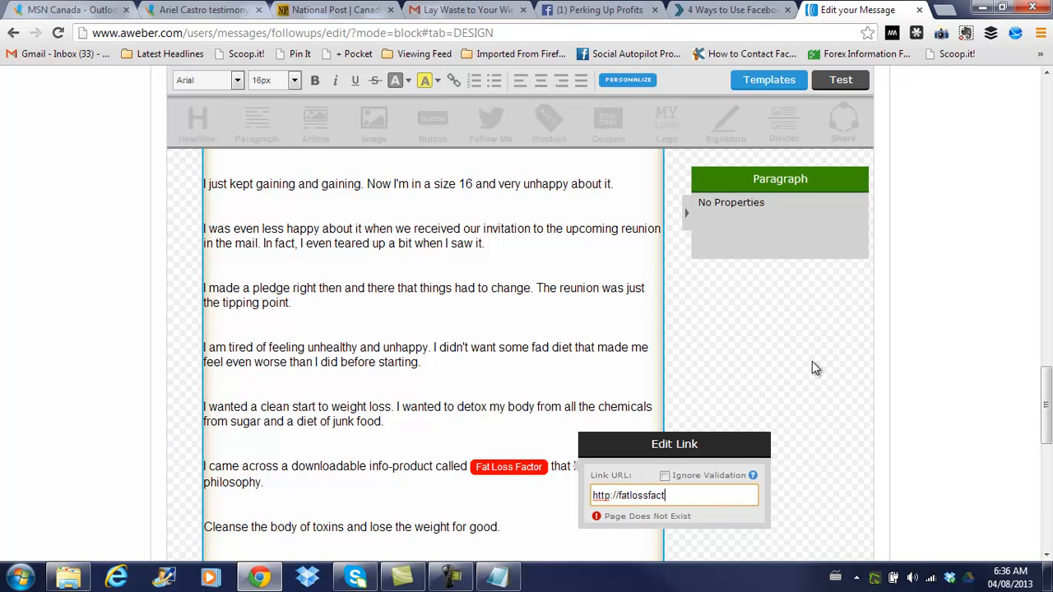
{"action": "type", "text": "or.com"}
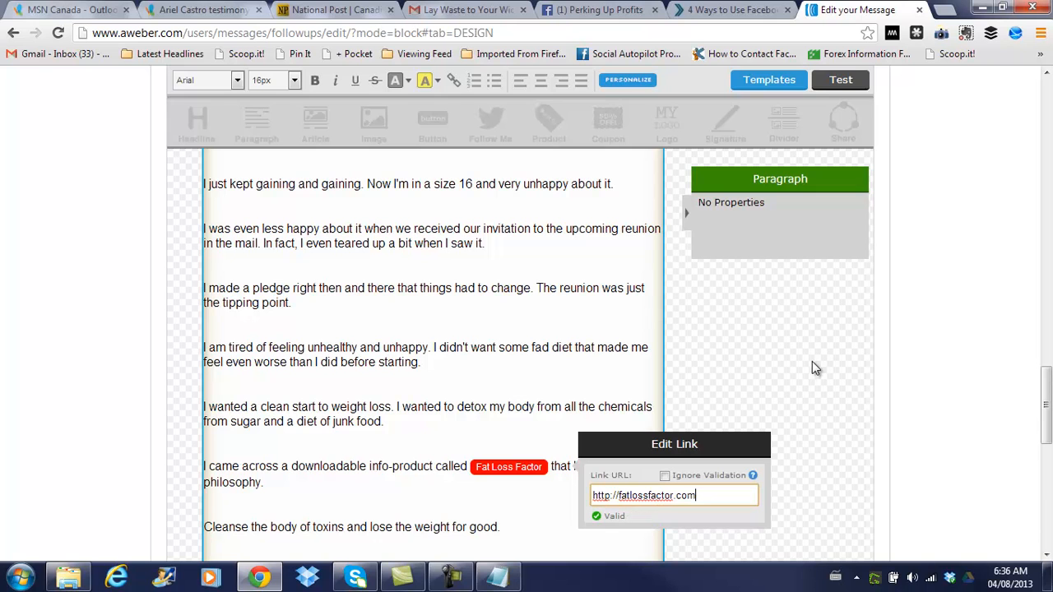
{"action": "left_click", "coordinate": [784, 405]}
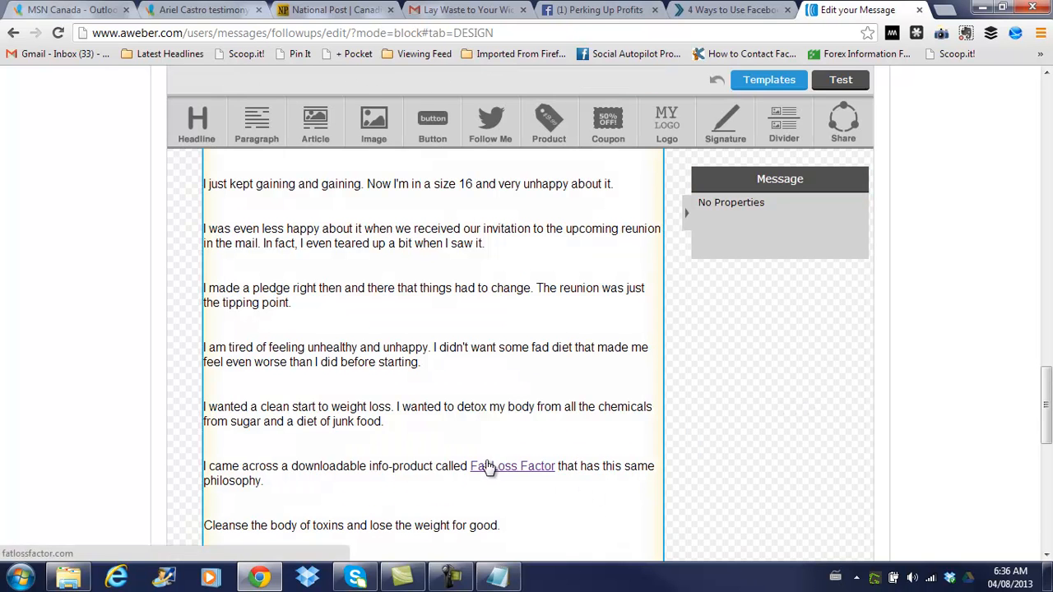
Enlarge the Fat Loss Factor link to 18px, then select the 'I made a pledge' paragraph
{"action": "left_click", "coordinate": [543, 496]}
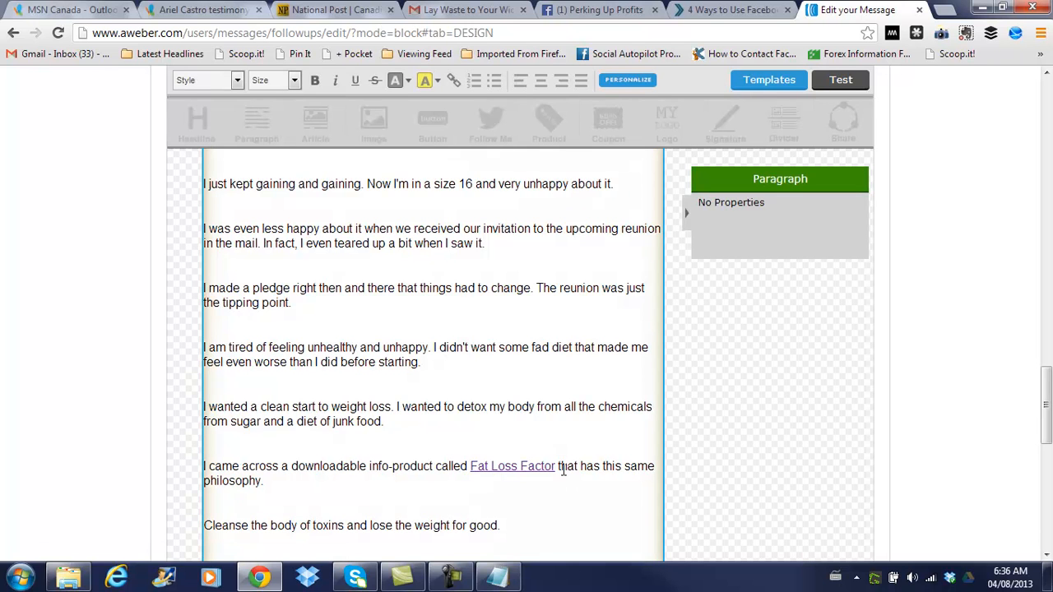
{"action": "left_click_drag", "start_coordinate": [555, 465], "coordinate": [469, 467]}
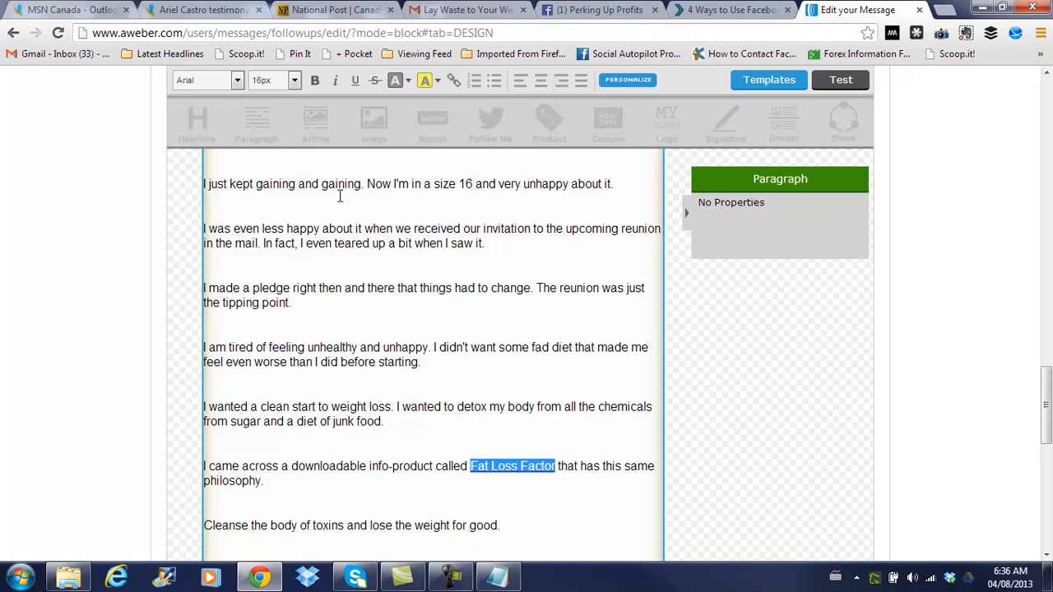
{"action": "left_click", "coordinate": [293, 80]}
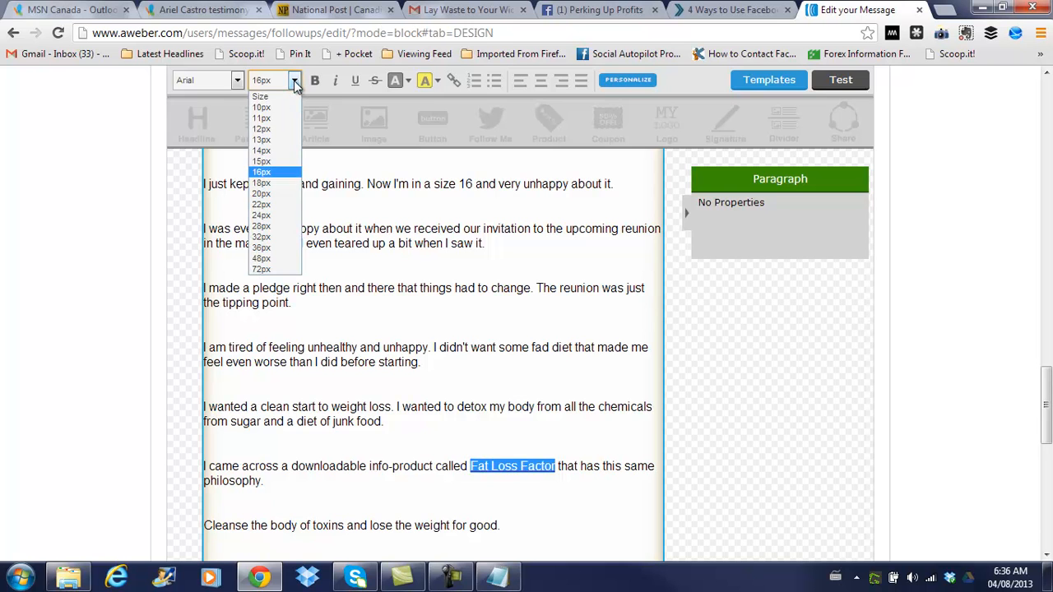
{"action": "left_click", "coordinate": [263, 184]}
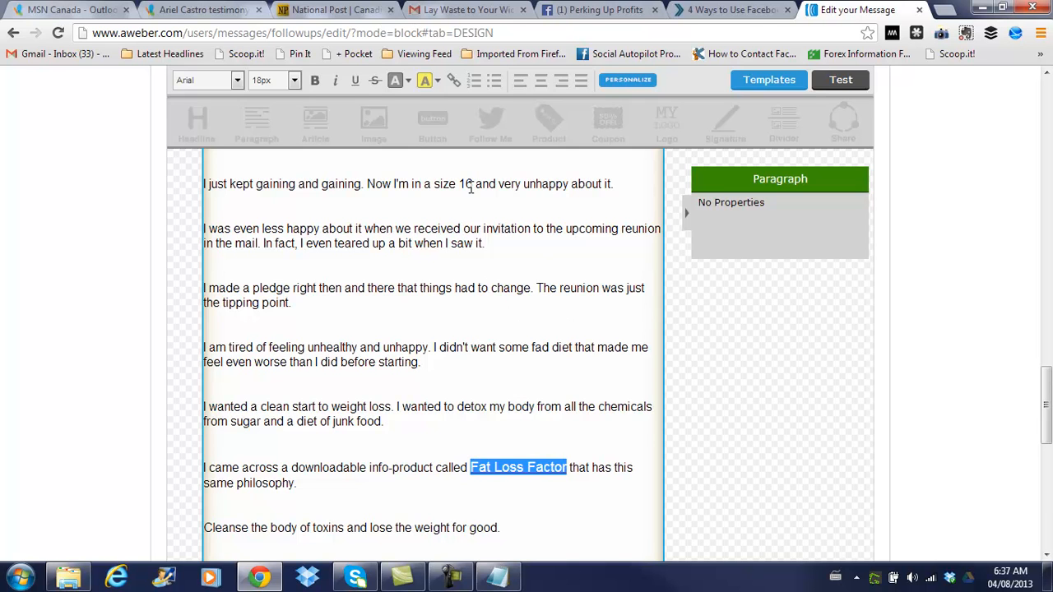
{"action": "left_click", "coordinate": [407, 84]}
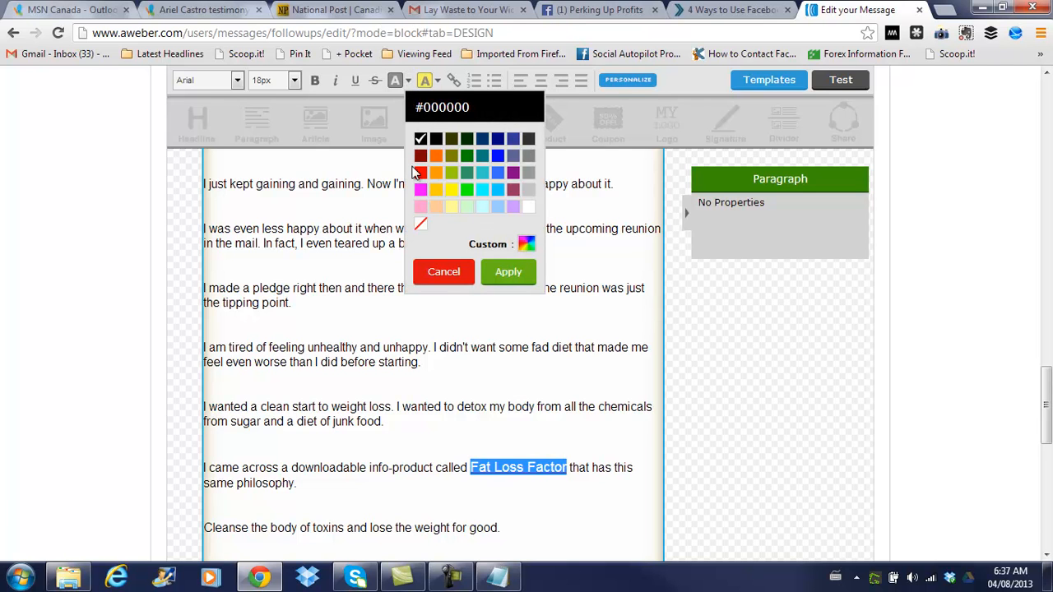
{"action": "left_click", "coordinate": [298, 158]}
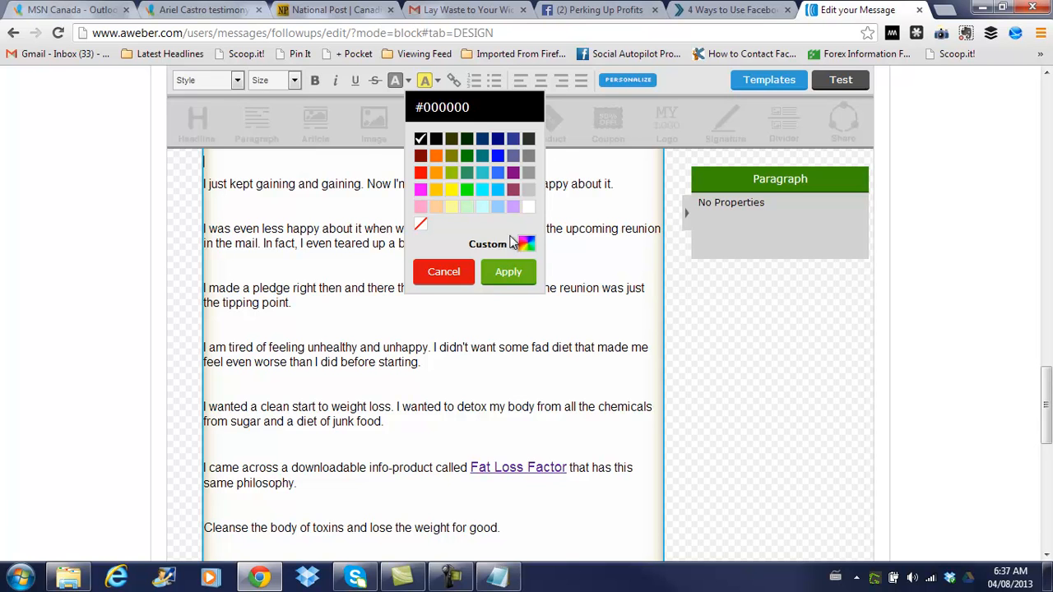
{"action": "left_click", "coordinate": [443, 273]}
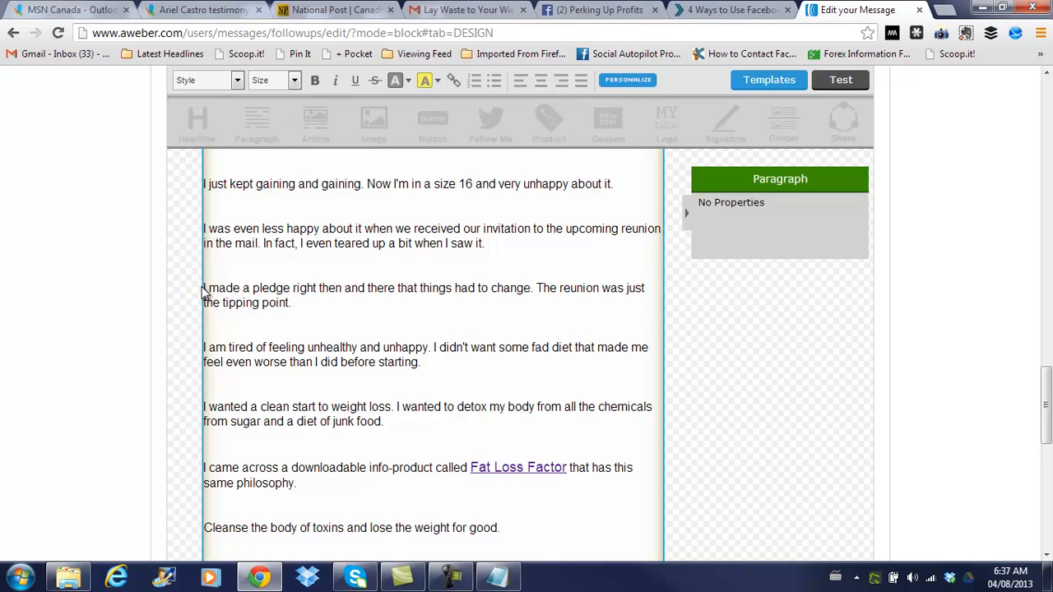
{"action": "left_click_drag", "start_coordinate": [203, 288], "coordinate": [315, 301]}
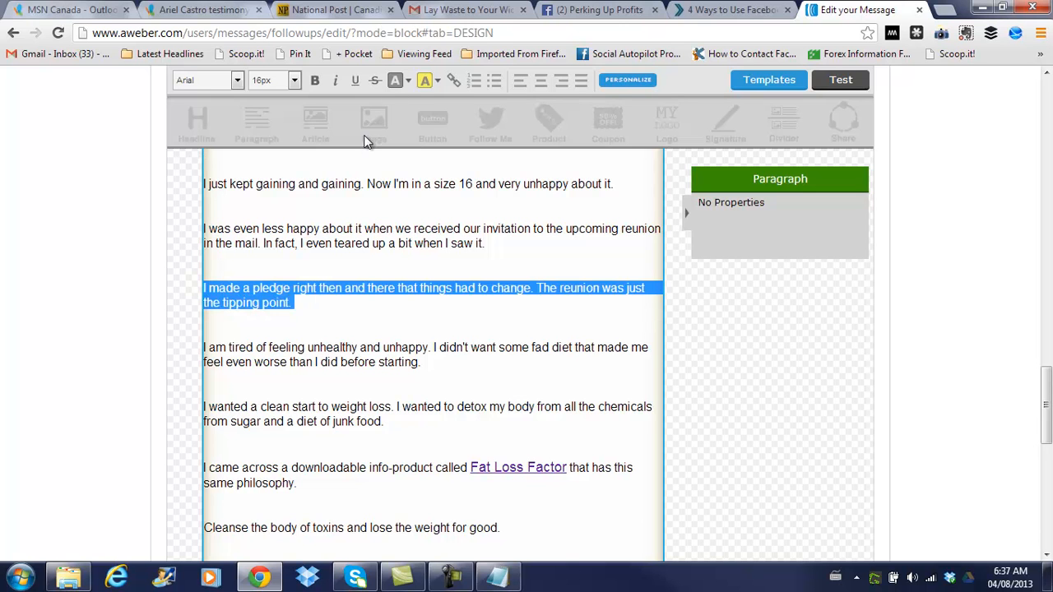
Give the 'I made a pledge right then and there' paragraph a yellow background highlight
{"action": "left_click", "coordinate": [438, 80]}
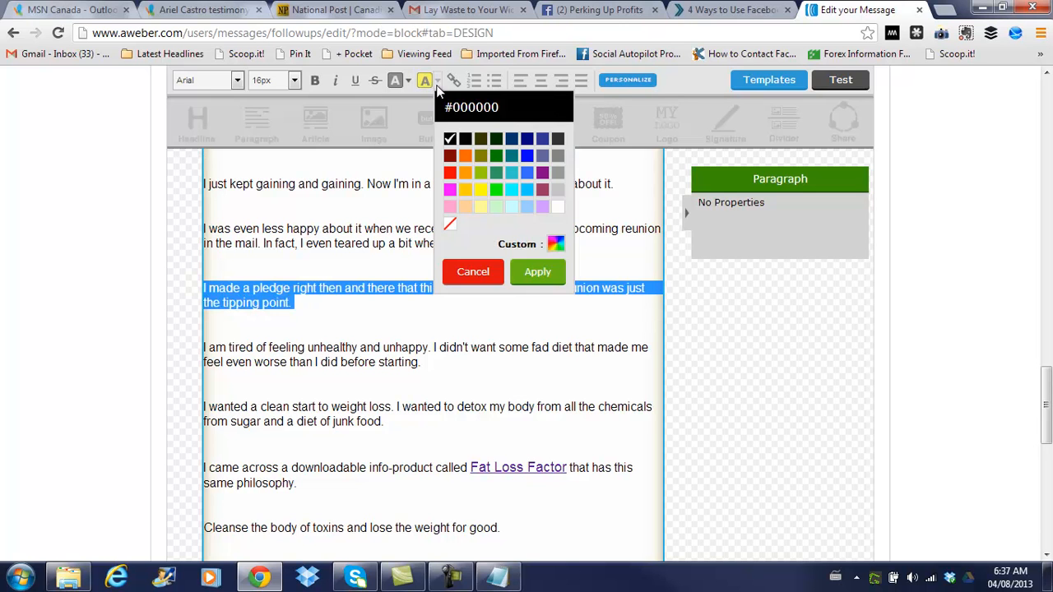
{"action": "left_click", "coordinate": [482, 190]}
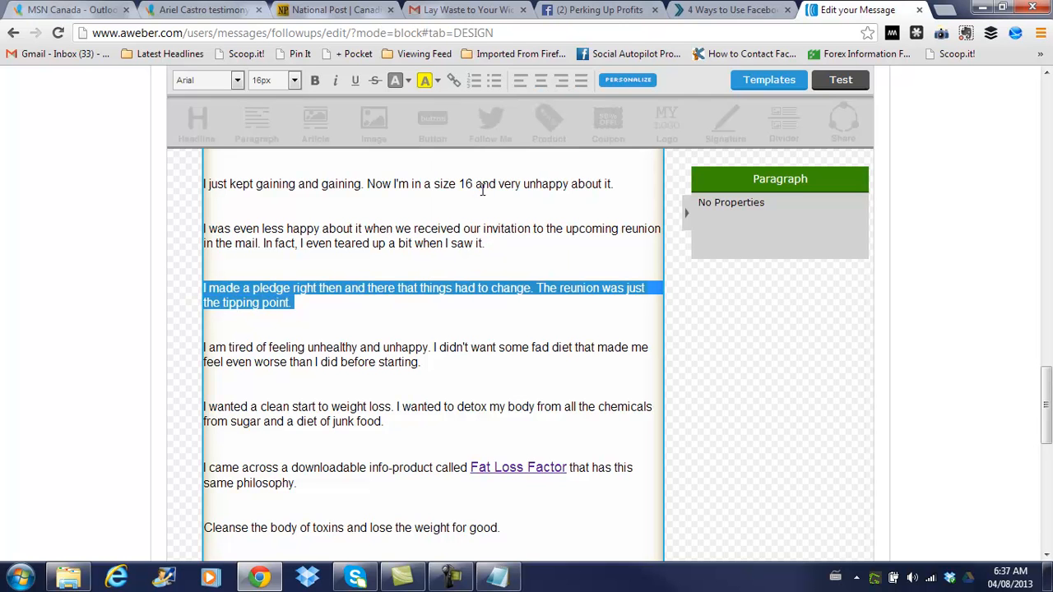
{"action": "left_click", "coordinate": [585, 258]}
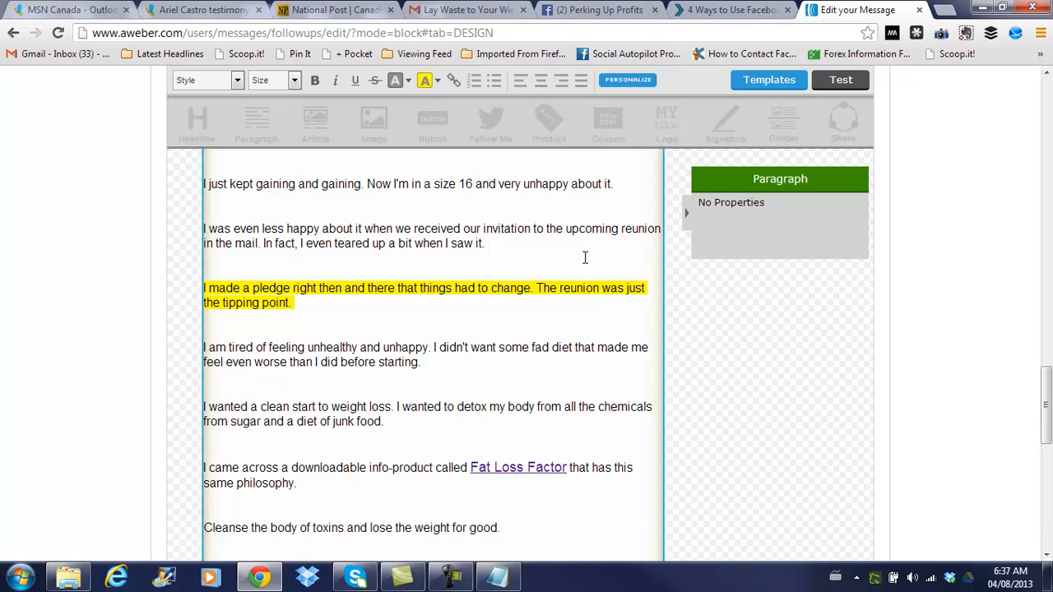
{"action": "scroll", "coordinate": [585, 258], "scroll_direction": "down", "scroll_amount": 10}
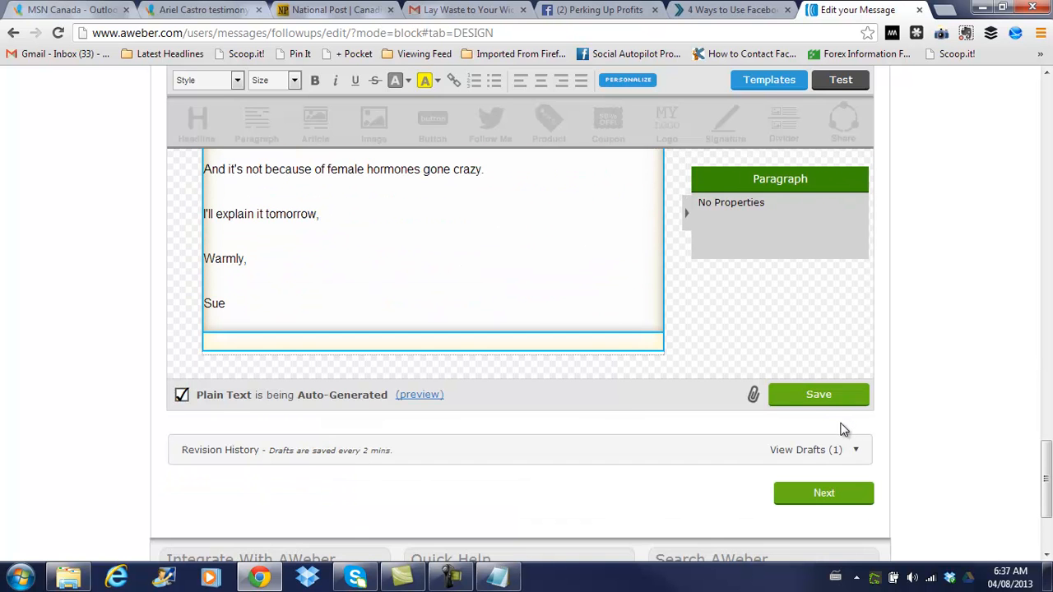
Save the follow-up message with its linked, resized and highlighted text
{"action": "left_click", "coordinate": [819, 396]}
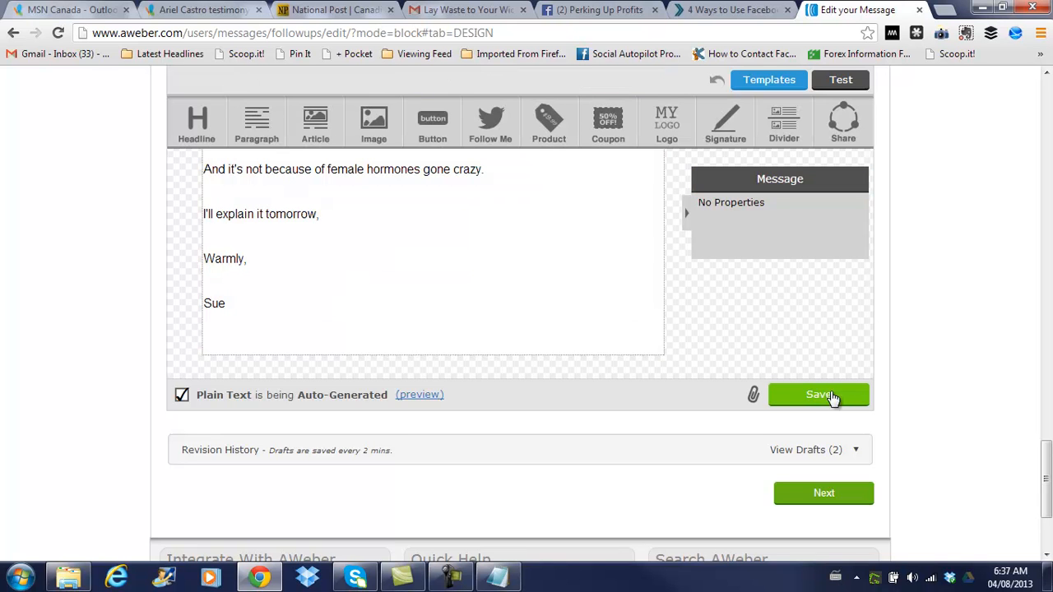
{"action": "scroll", "coordinate": [902, 396], "scroll_direction": "up", "scroll_amount": 10}
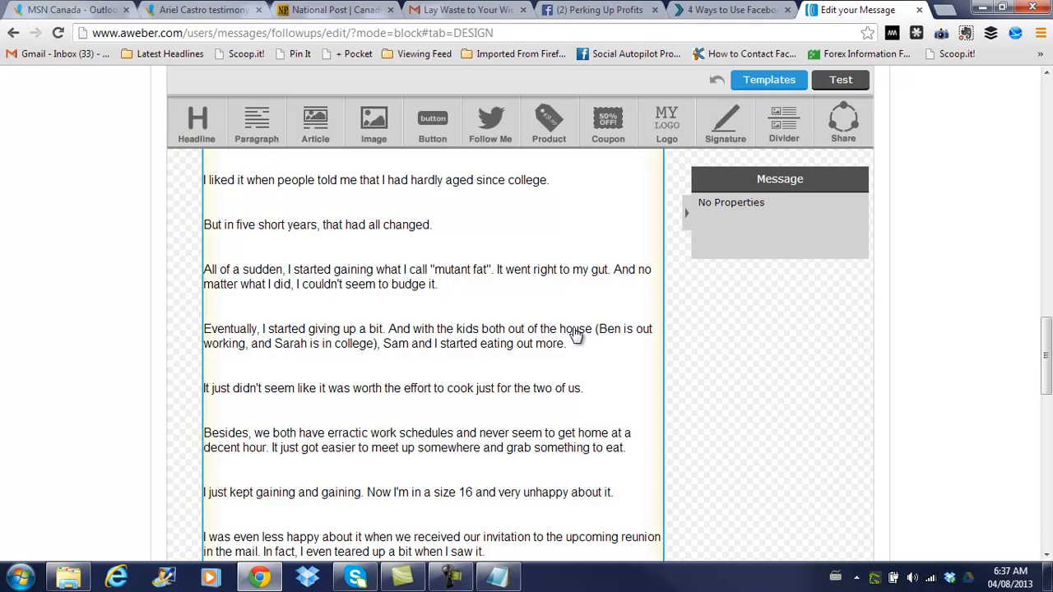
Add a Follow Me block of social follow links, leaving the Facebook account unchanged
{"action": "left_click_drag", "start_coordinate": [501, 134], "coordinate": [621, 493]}
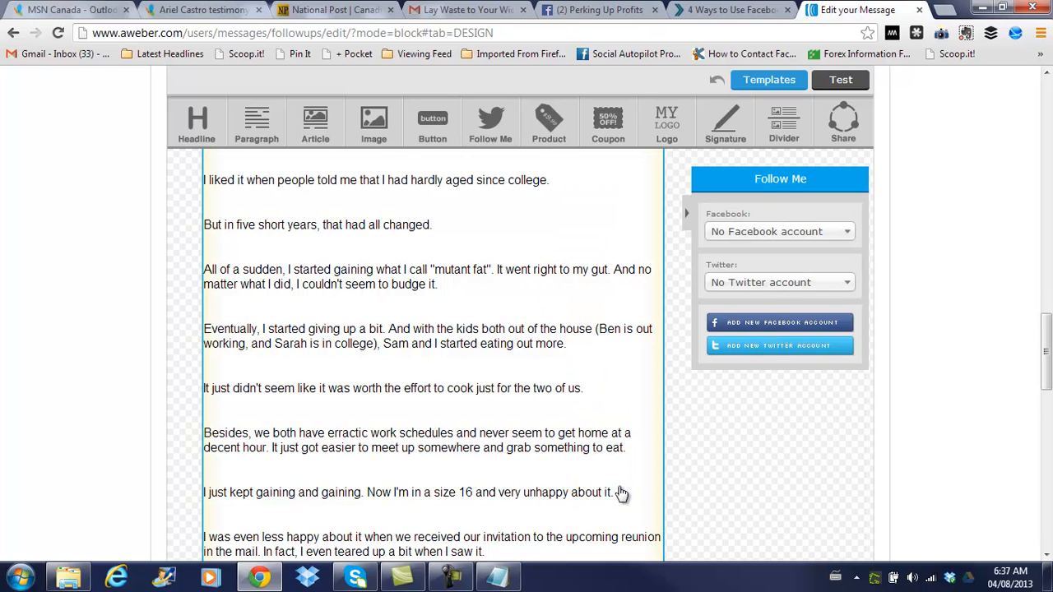
{"action": "left_click", "coordinate": [848, 238]}
{"action": "left_click", "coordinate": [848, 239]}
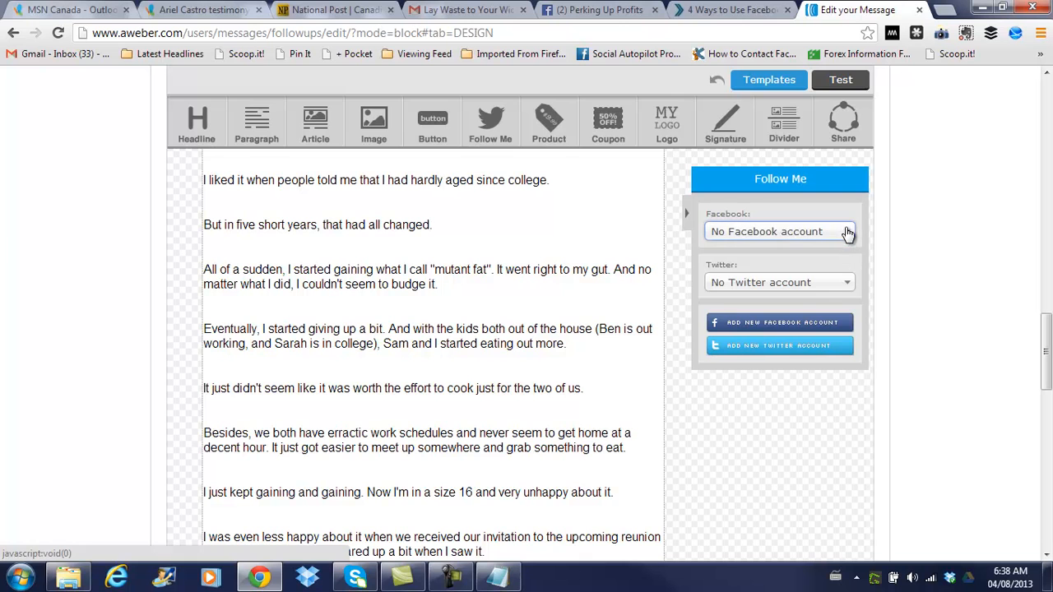
{"action": "left_click", "coordinate": [787, 510]}
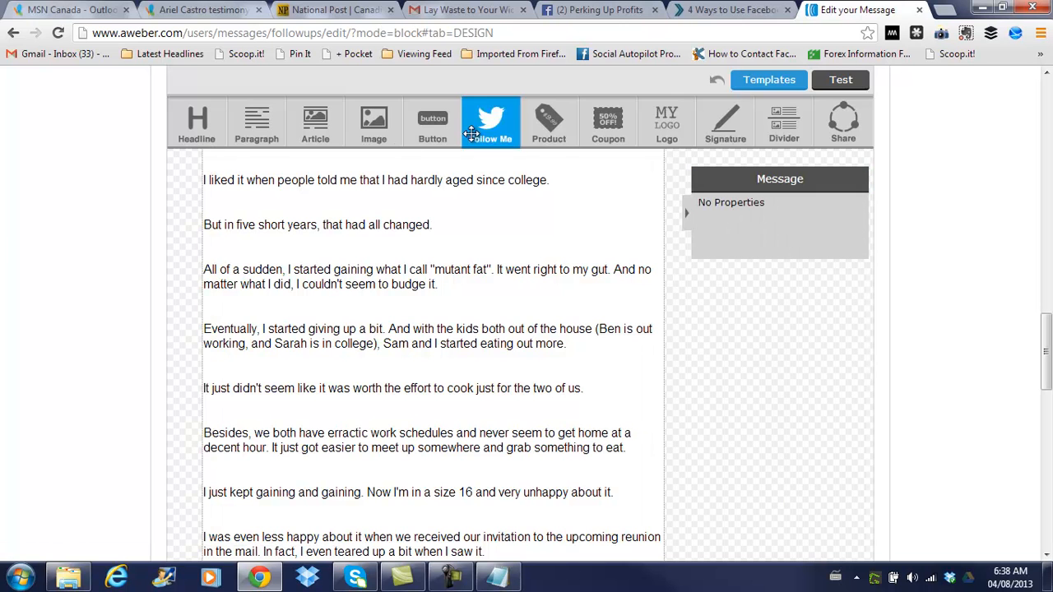
{"action": "left_click_drag", "start_coordinate": [431, 123], "coordinate": [577, 433]}
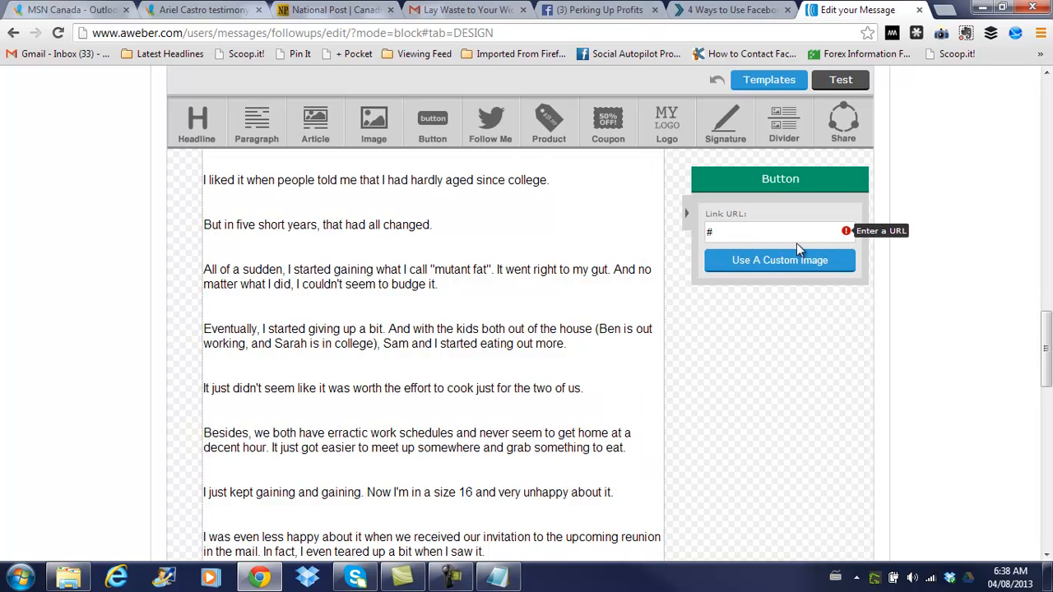
{"action": "left_click", "coordinate": [717, 336]}
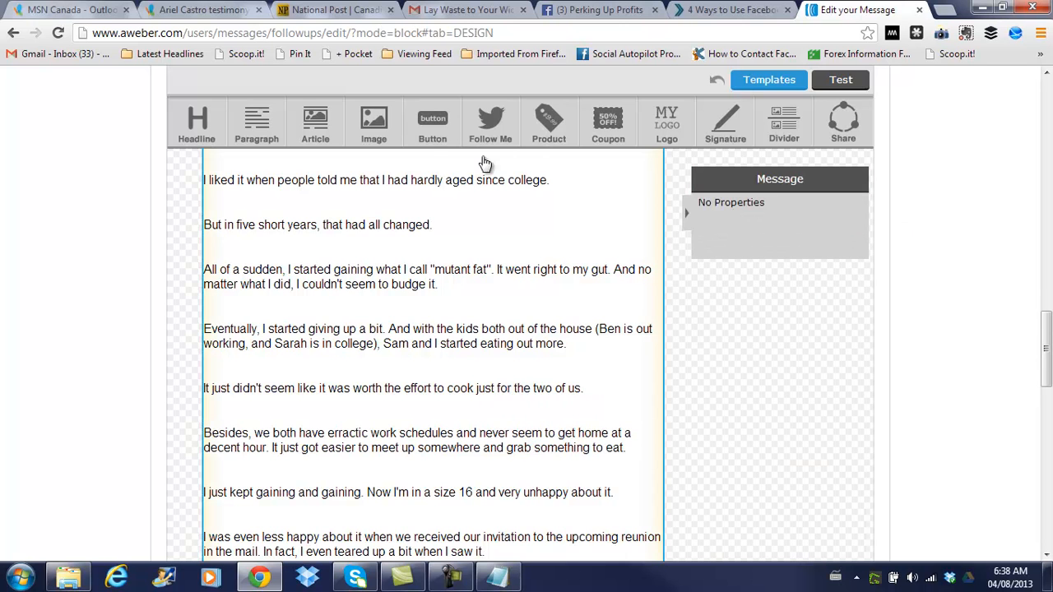
{"action": "left_click_drag", "start_coordinate": [372, 125], "coordinate": [548, 239]}
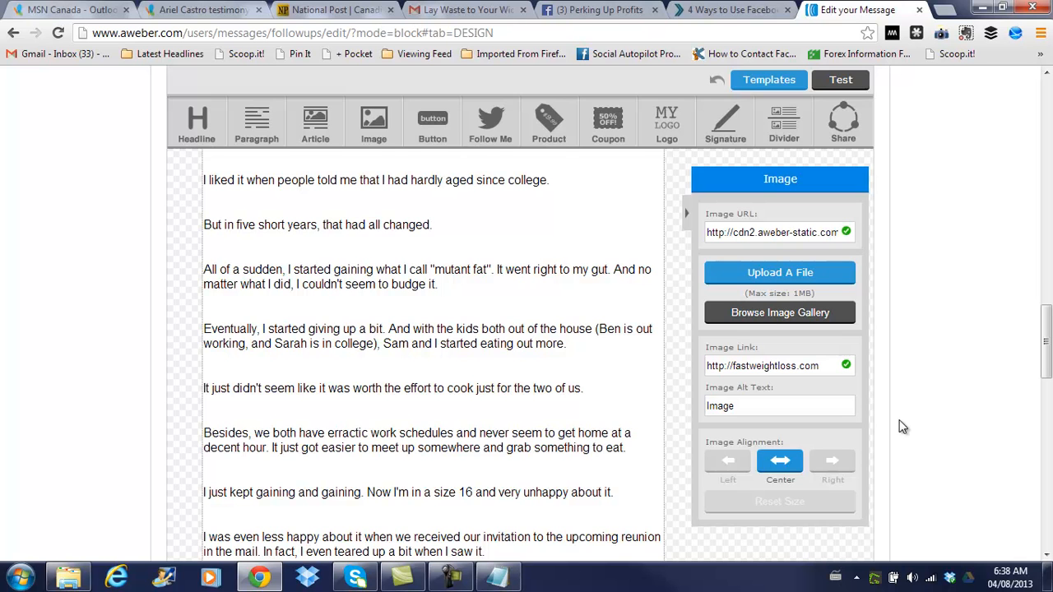
{"action": "left_click", "coordinate": [687, 329]}
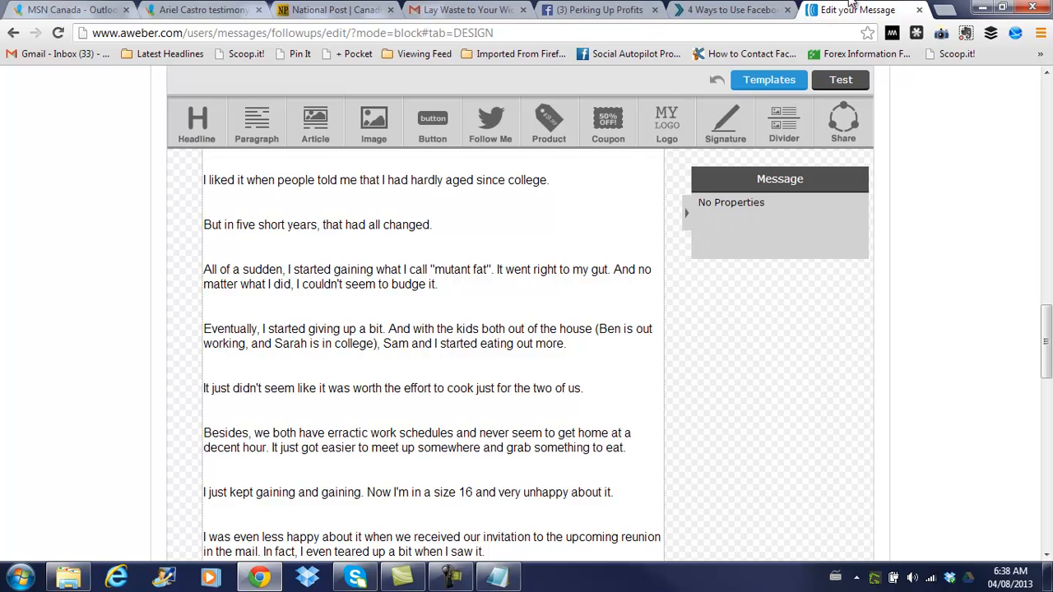
{"action": "left_click", "coordinate": [851, 81]}
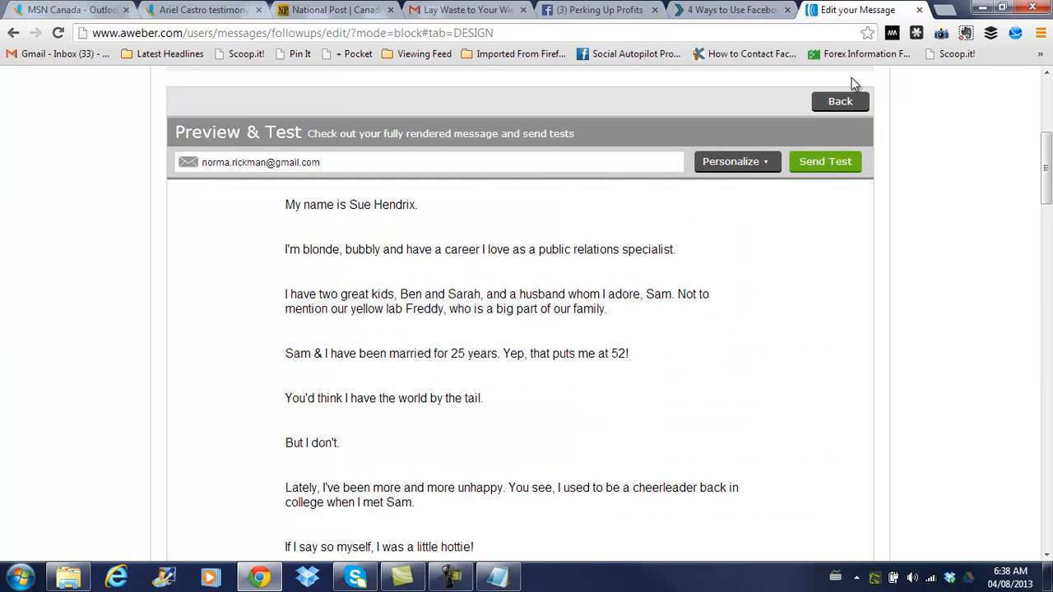
Send a test copy and scroll through the rendered message to check it
{"action": "left_click", "coordinate": [822, 164]}
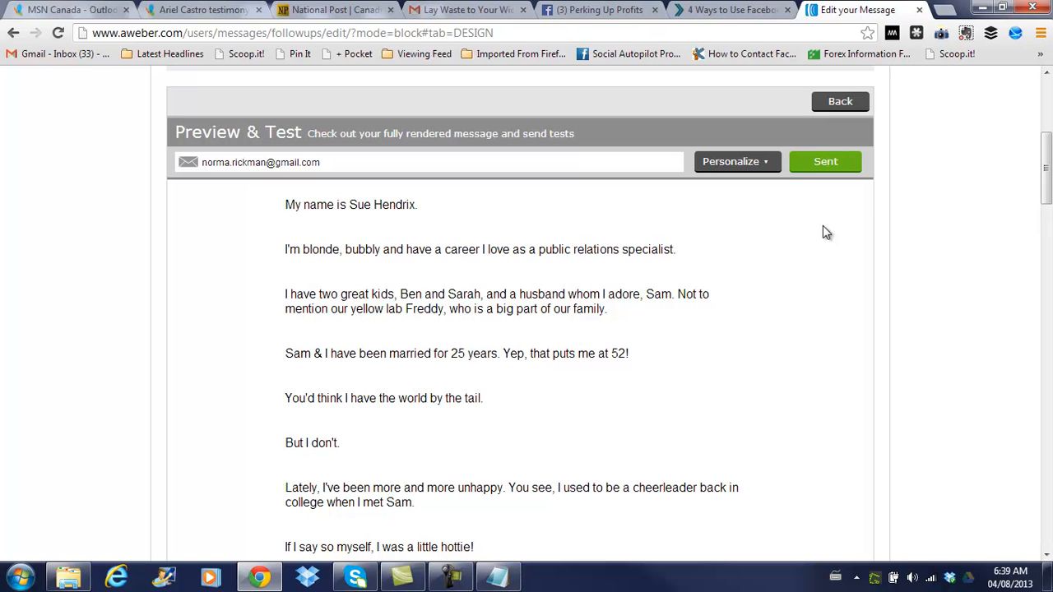
{"action": "scroll", "coordinate": [822, 227], "scroll_direction": "down", "scroll_amount": 10}
{"action": "scroll", "coordinate": [822, 227], "scroll_direction": "down", "scroll_amount": 12}
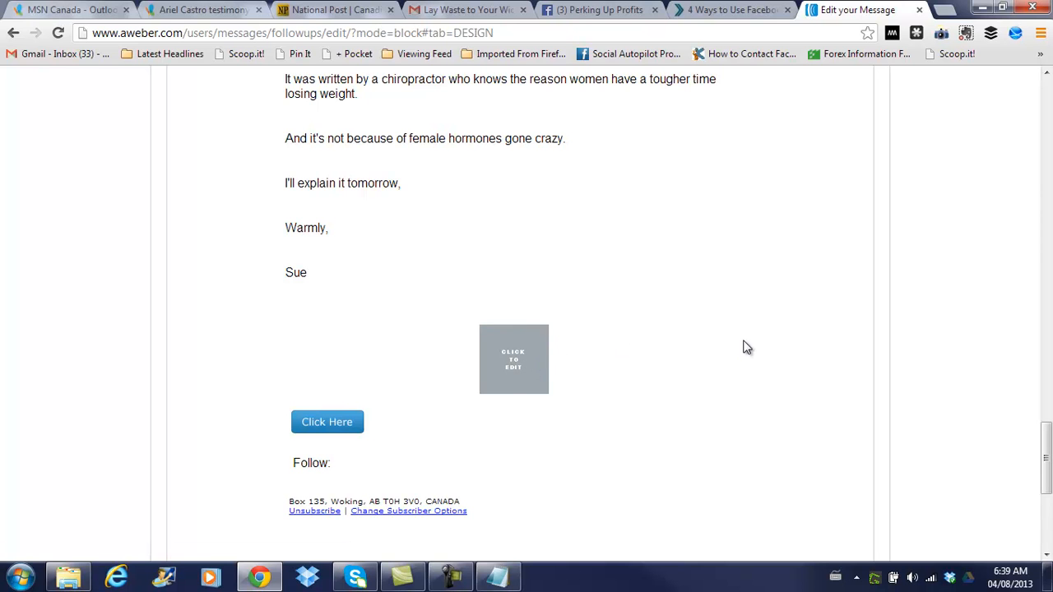
{"action": "scroll", "coordinate": [747, 347], "scroll_direction": "down", "scroll_amount": 1}
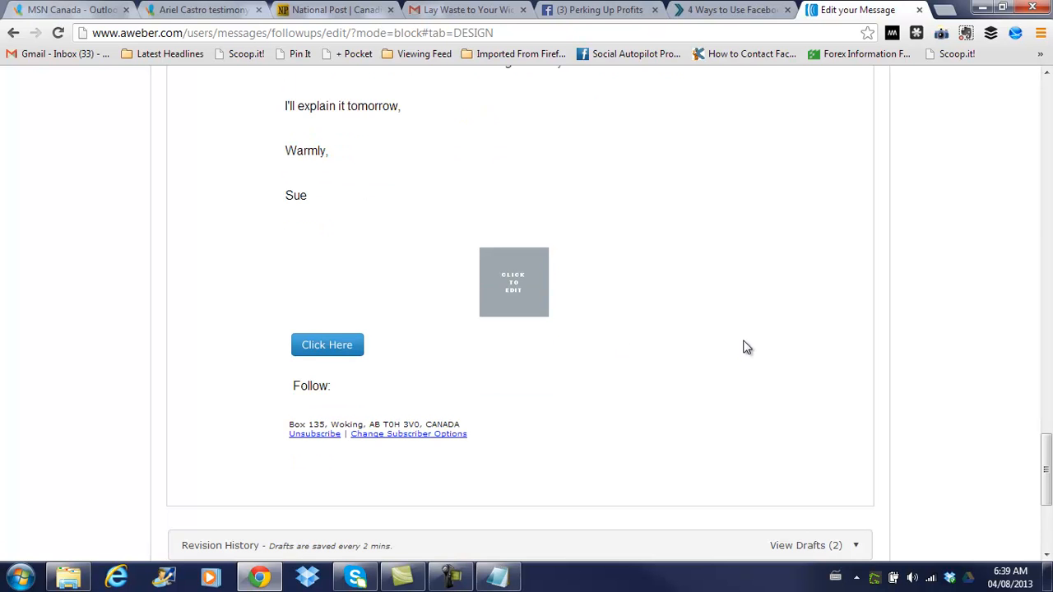
{"action": "scroll", "coordinate": [747, 347], "scroll_direction": "down", "scroll_amount": 2}
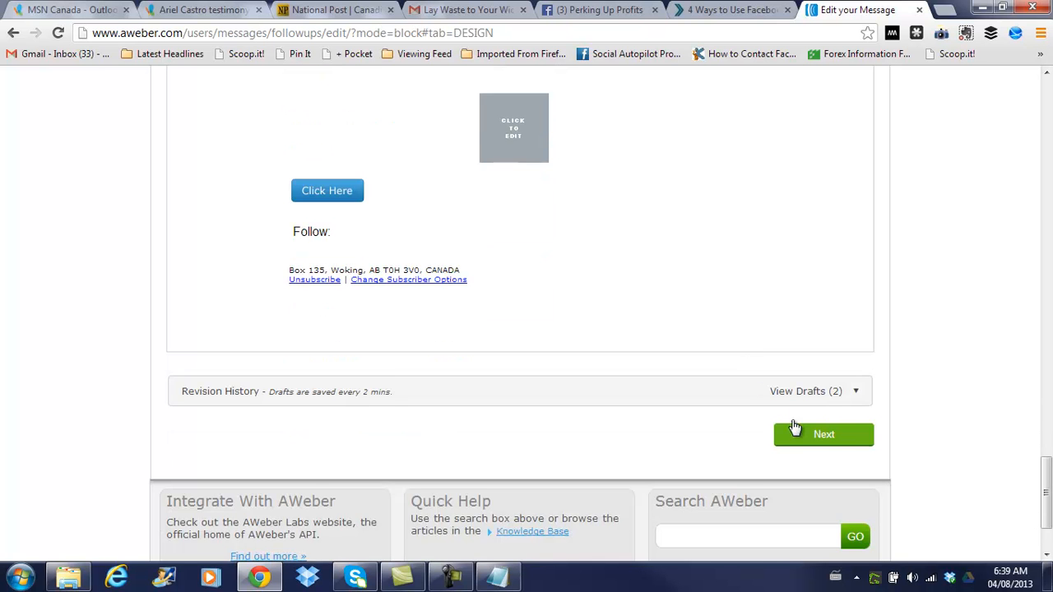
{"action": "scroll", "coordinate": [847, 444], "scroll_direction": "down", "scroll_amount": 1}
Continue to Settings and Save & Exit, leaving message #1 set to send immediately
{"action": "left_click", "coordinate": [830, 357]}
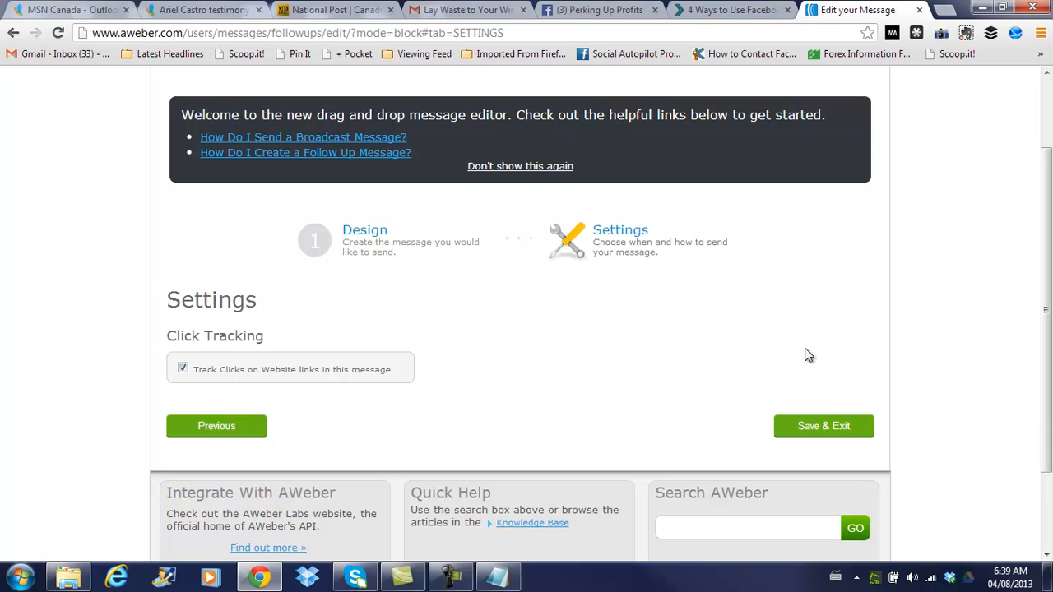
{"action": "left_click", "coordinate": [832, 432]}
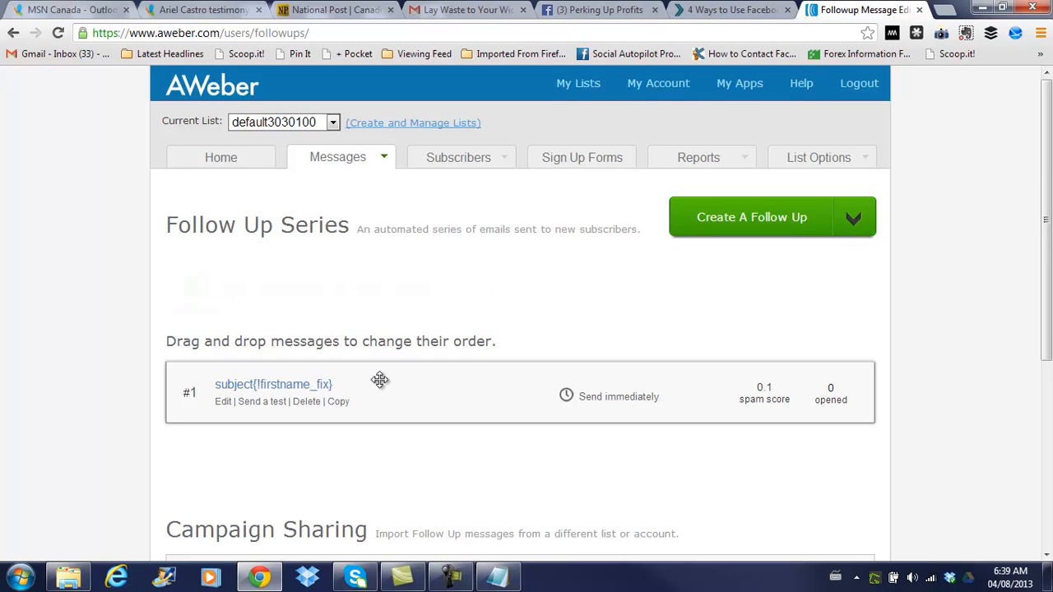
Create a second follow-up message with the Drag & Drop Email Builder
{"action": "scroll", "coordinate": [376, 376], "scroll_direction": "down", "scroll_amount": 1}
{"action": "scroll", "coordinate": [380, 379], "scroll_direction": "down", "scroll_amount": 1}
{"action": "scroll", "coordinate": [448, 247], "scroll_direction": "up", "scroll_amount": 2}
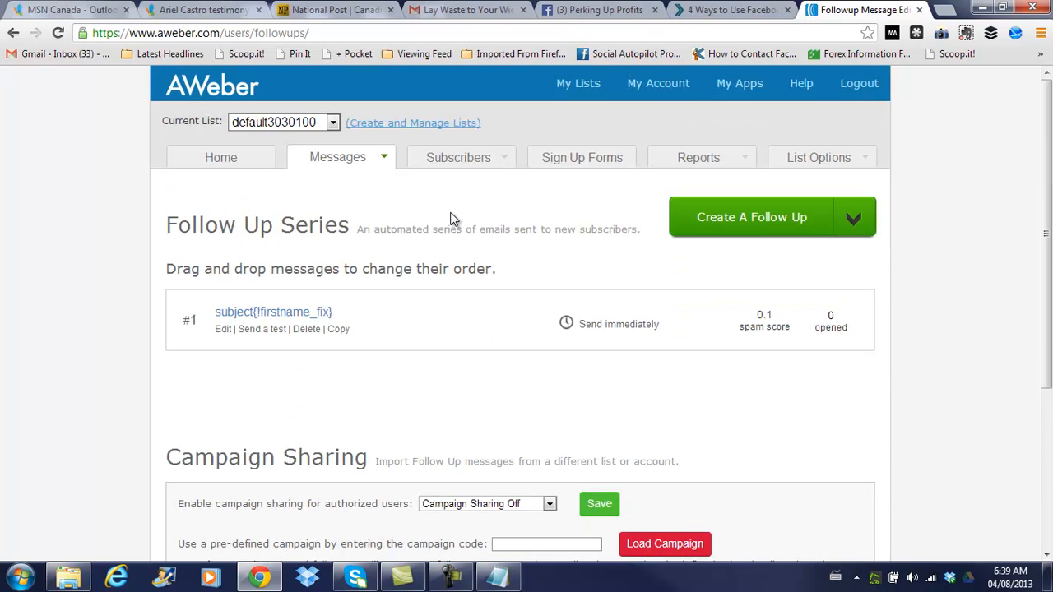
{"action": "left_click", "coordinate": [852, 216]}
{"action": "left_click", "coordinate": [802, 218]}
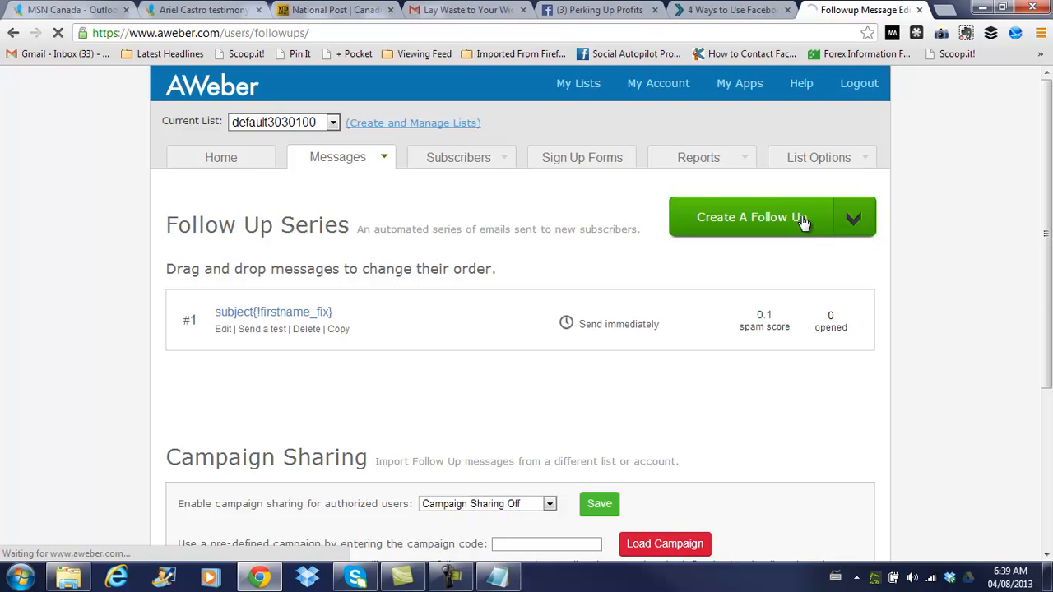
{"action": "scroll", "coordinate": [870, 287], "scroll_direction": "down", "scroll_amount": 2}
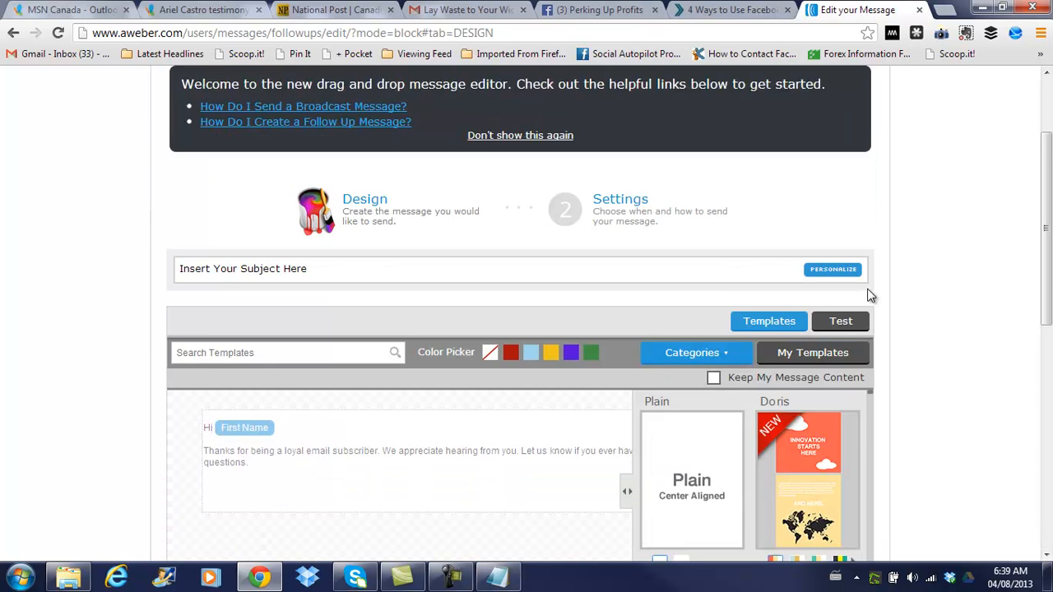
Scroll down the Design step to view the Plain, Cora and Horace templates
{"action": "scroll", "coordinate": [871, 295], "scroll_direction": "down", "scroll_amount": 4}
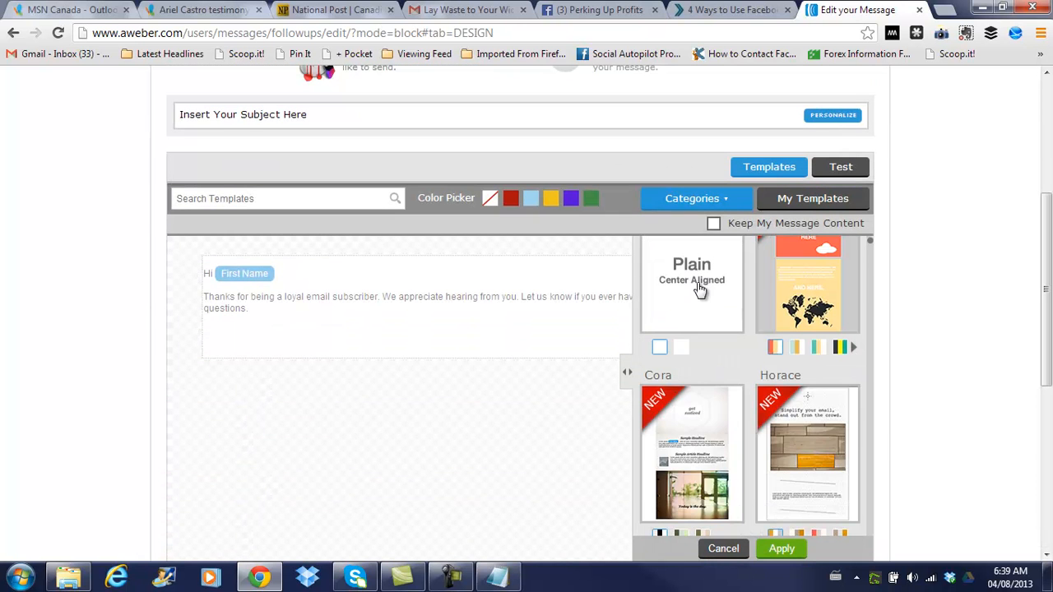
{"action": "scroll", "coordinate": [920, 305], "scroll_direction": "down", "scroll_amount": 2}
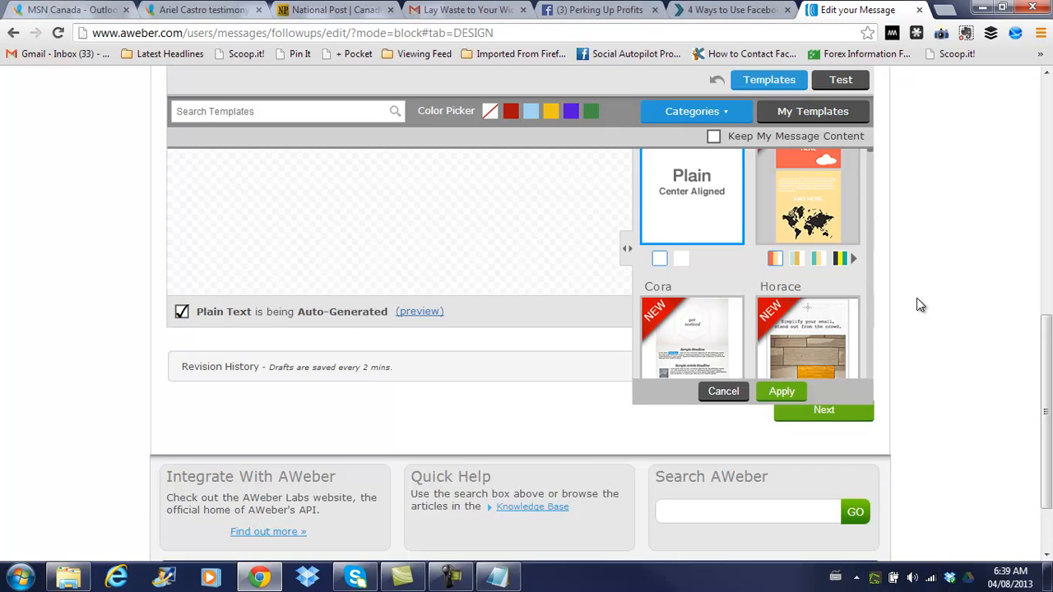